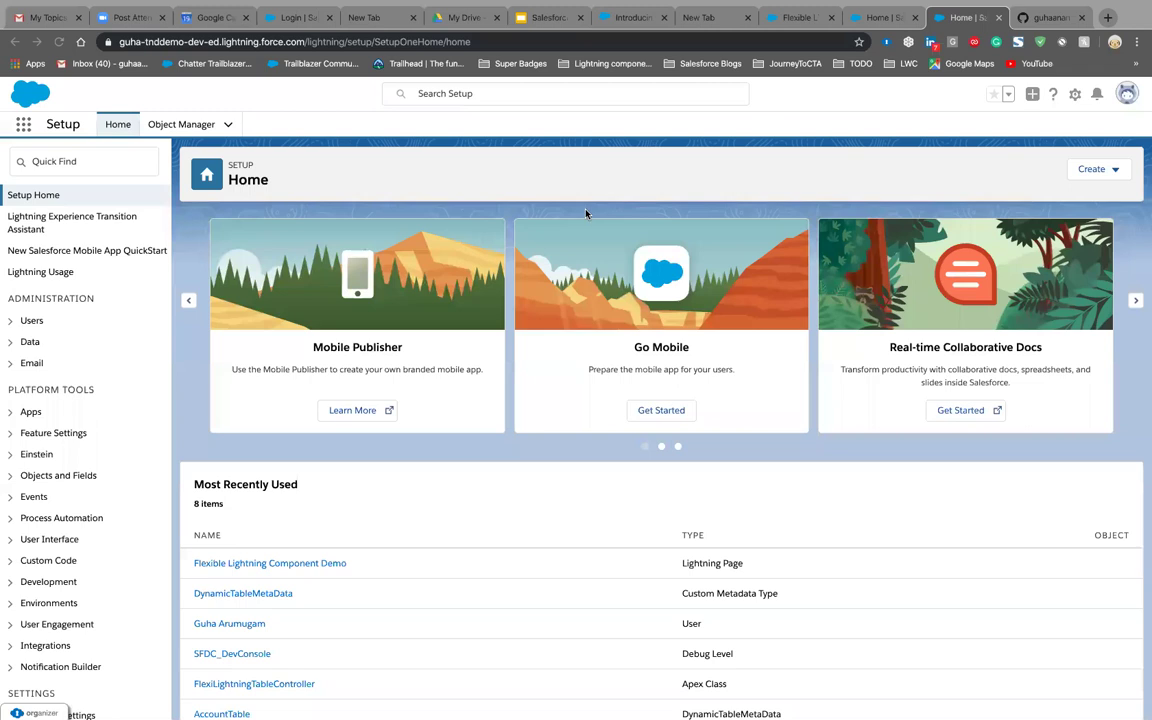
# Find Custom Metadata Types in Setup and open the DynamicTableMetaData type's definition
pyautogui.click(92, 159)
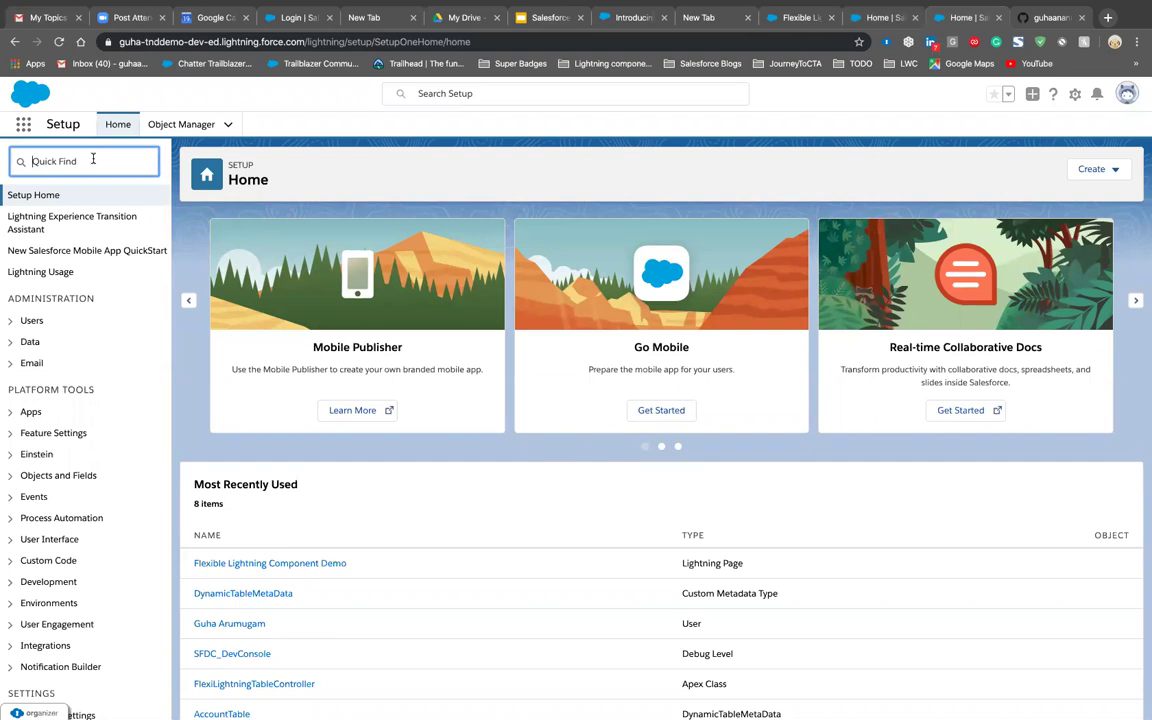
pyautogui.write('custom')
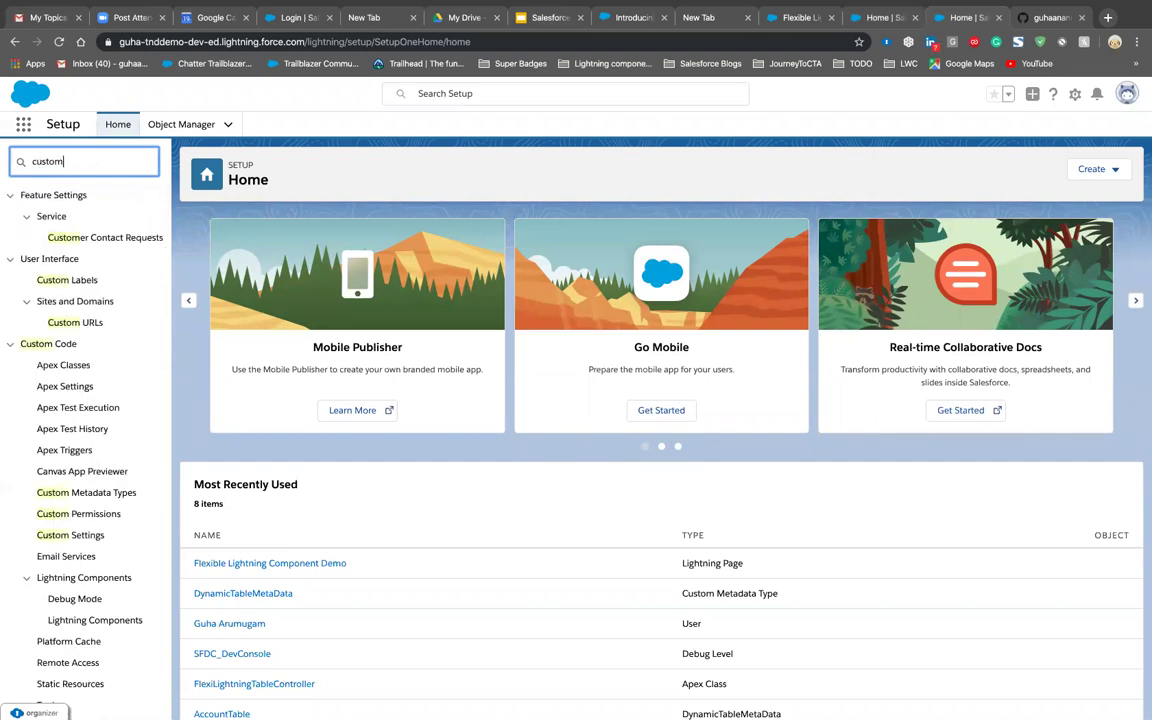
pyautogui.write(' meta')
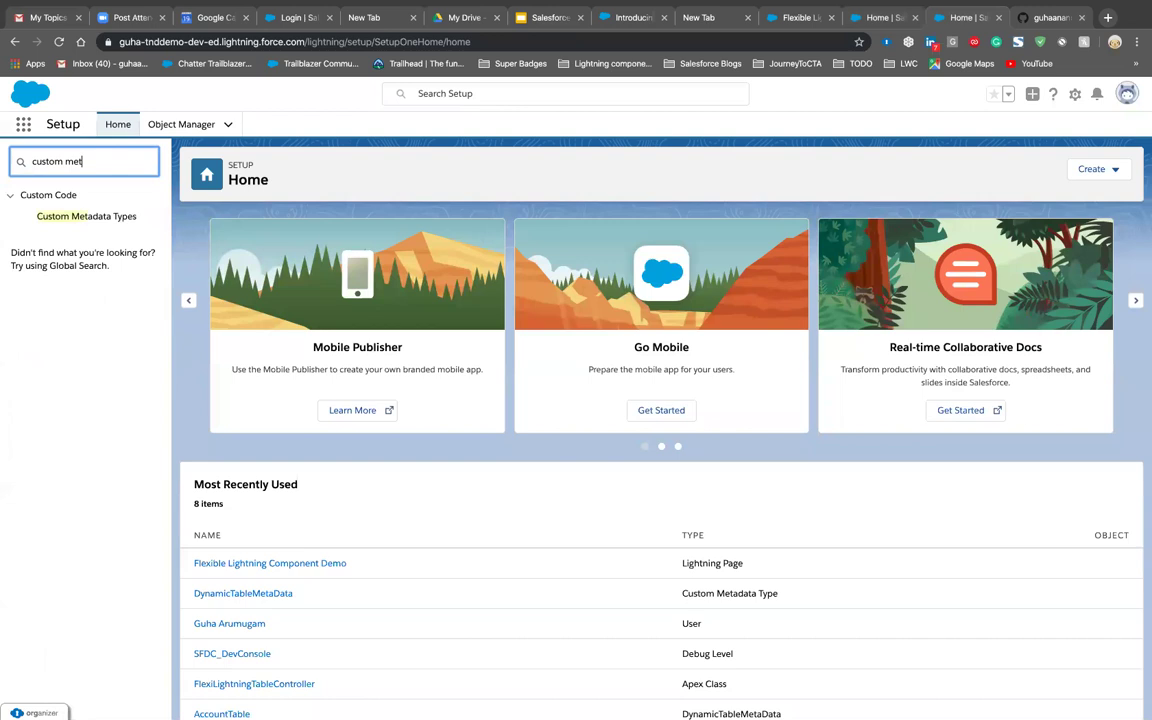
pyautogui.click(97, 217)
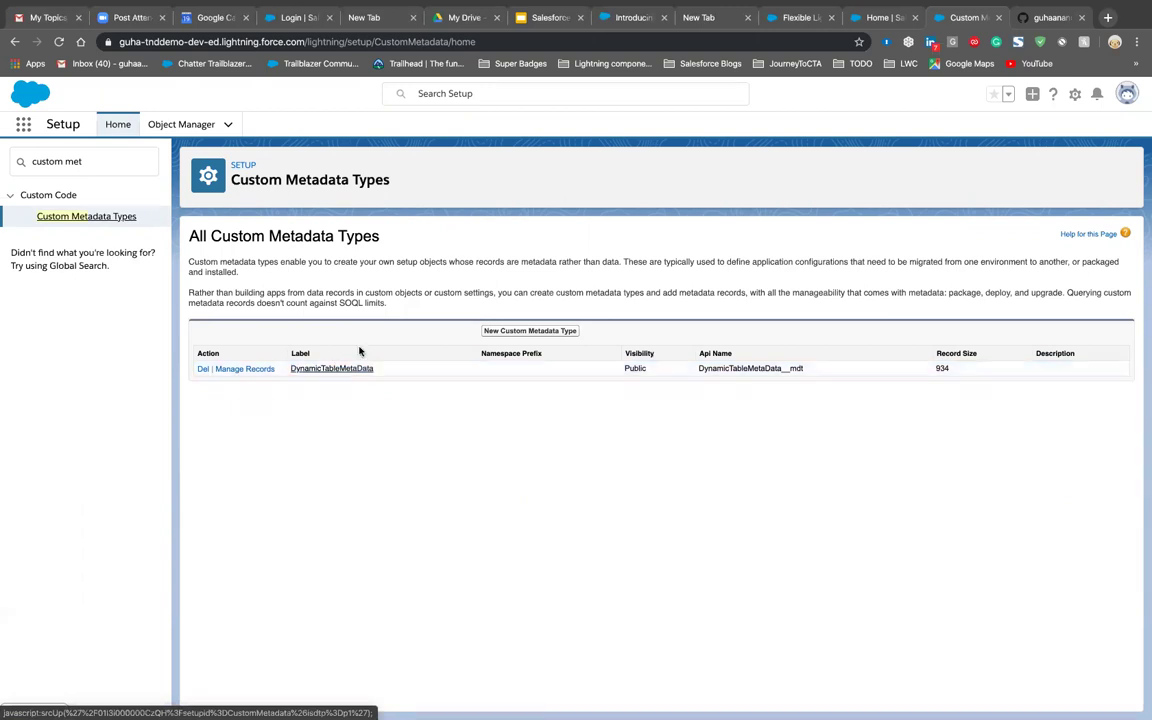
pyautogui.click(324, 369)
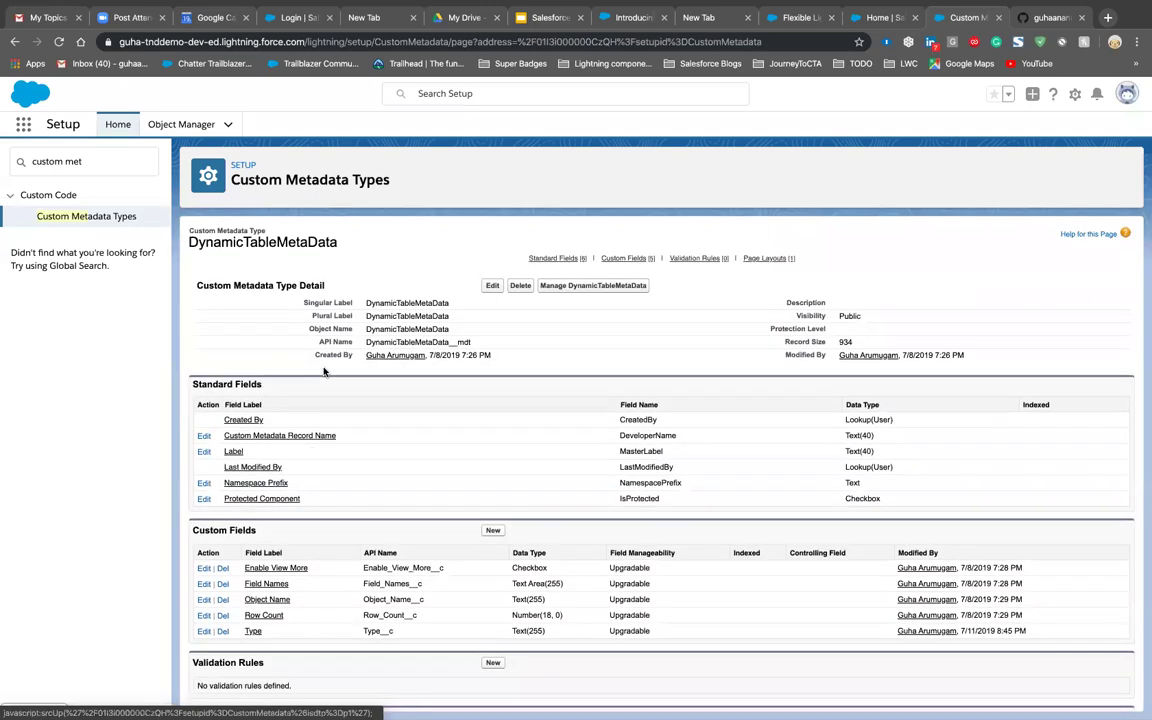
# Examine the DynamicTableMetaData type's API name suffix, custom fields and page layouts
pyautogui.scroll(-1, 586, 363)
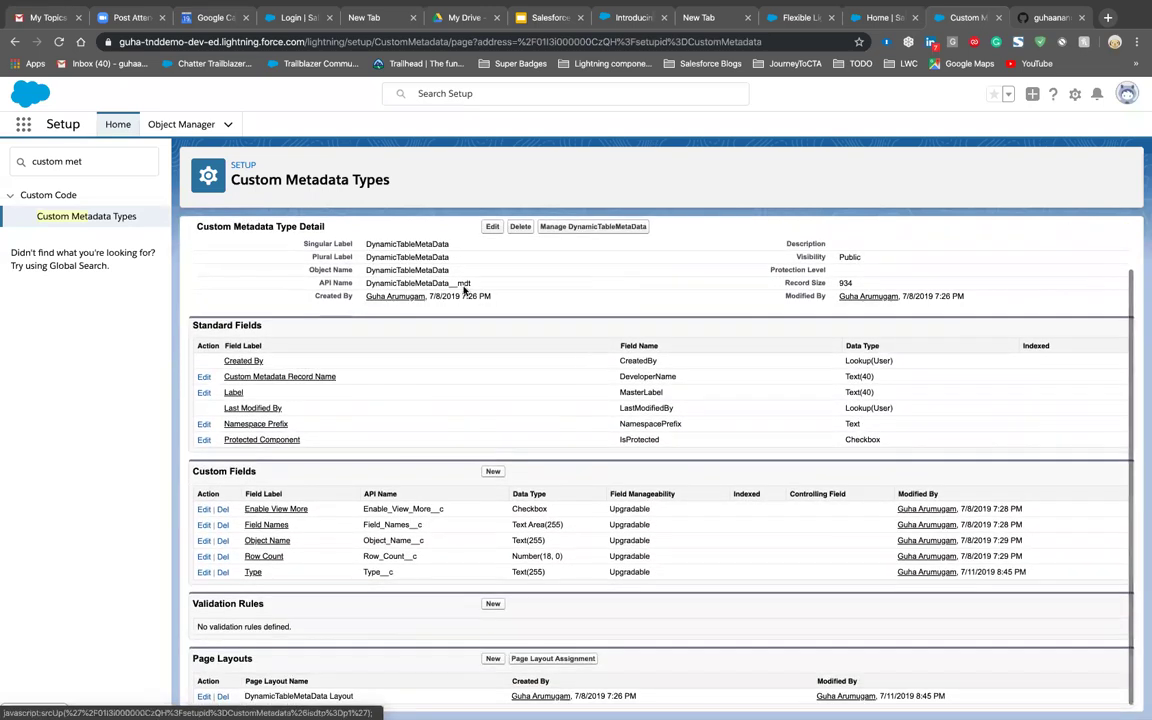
pyautogui.moveTo(450, 284); pyautogui.dragTo(487, 287)
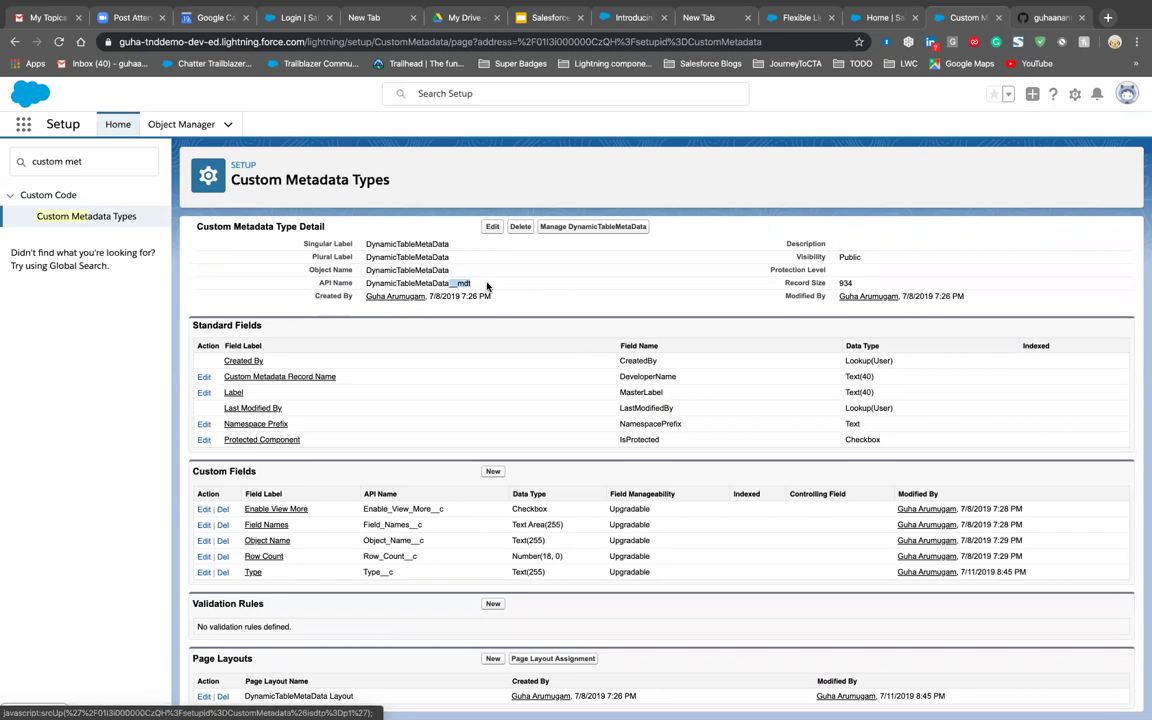
pyautogui.scroll(-1, 387, 465)
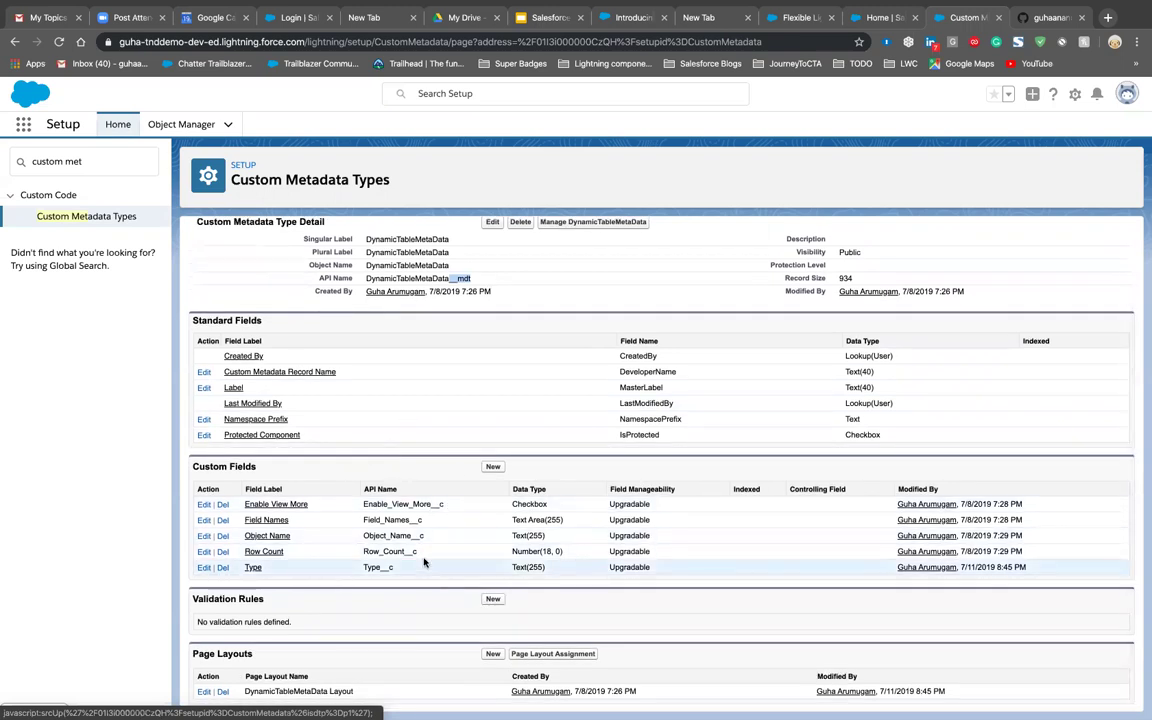
pyautogui.scroll(2, 425, 562)
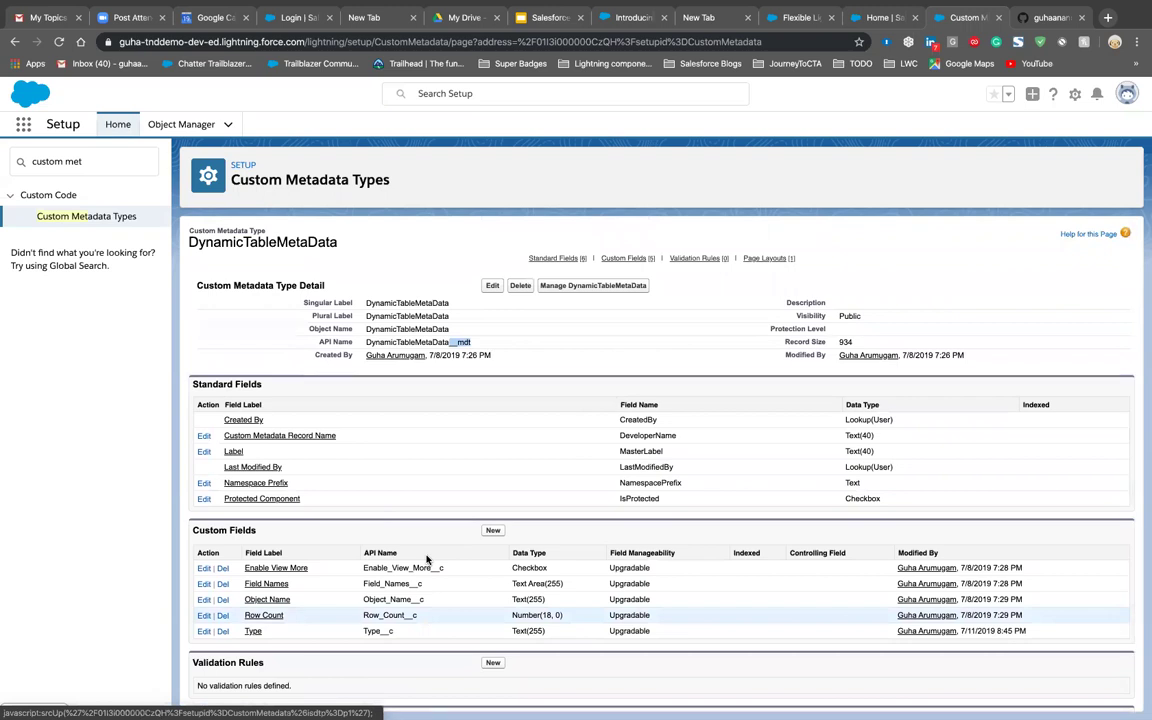
pyautogui.click(427, 560)
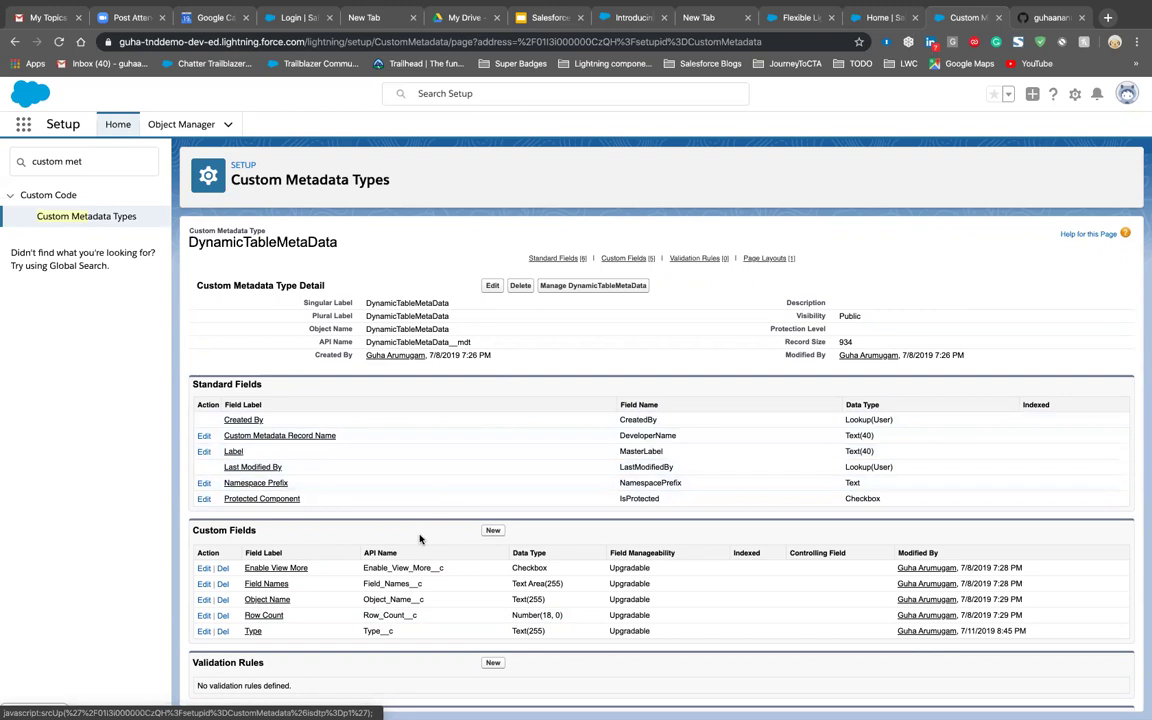
pyautogui.scroll(-1, 420, 539)
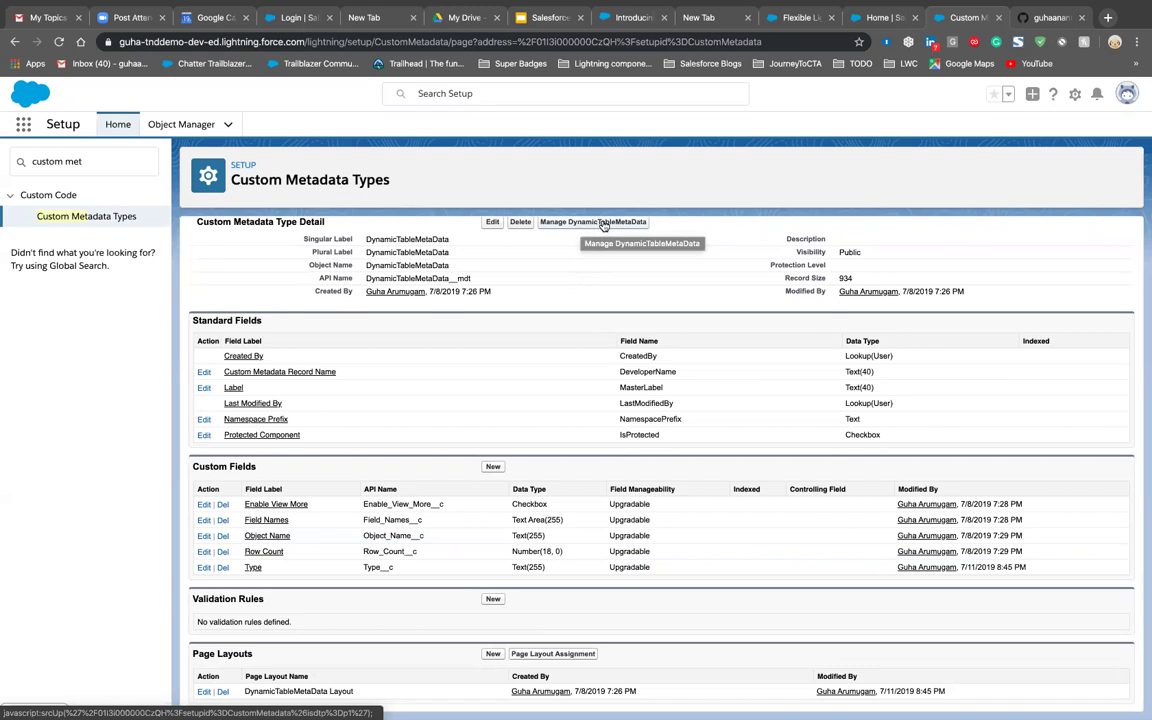
# Open the DynamicTableMetaData records, review the AccountTable record's field values in its edit form, and leave without saving
pyautogui.click(604, 223)
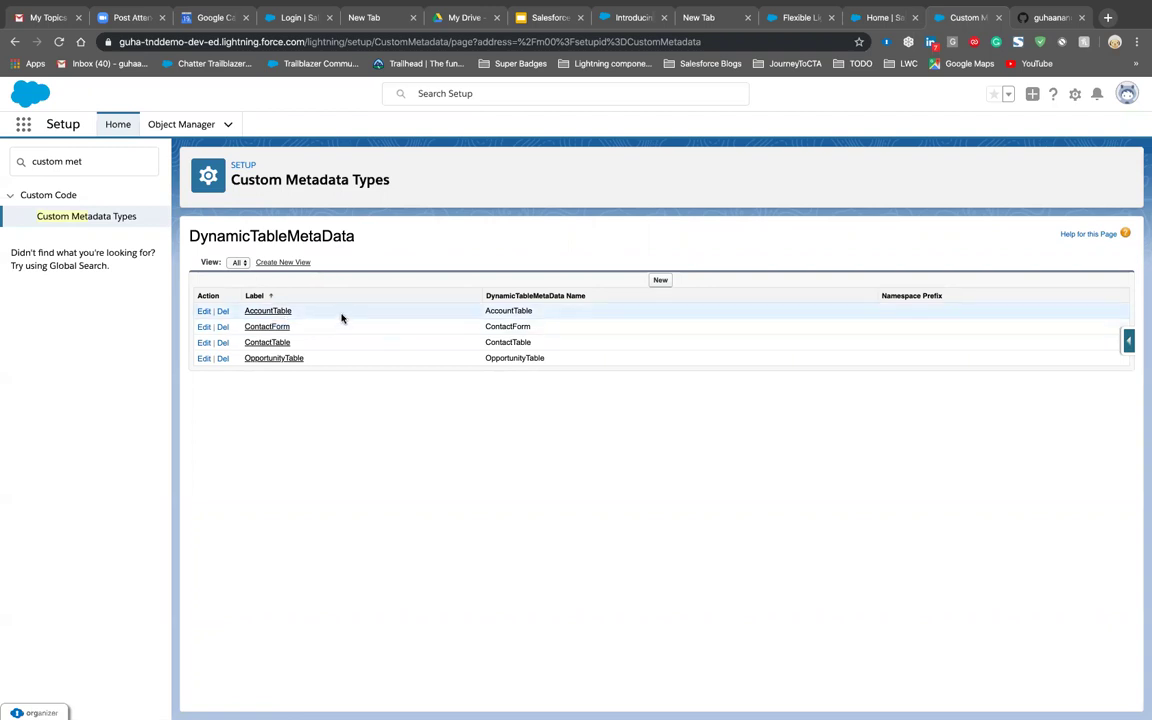
pyautogui.click(205, 312)
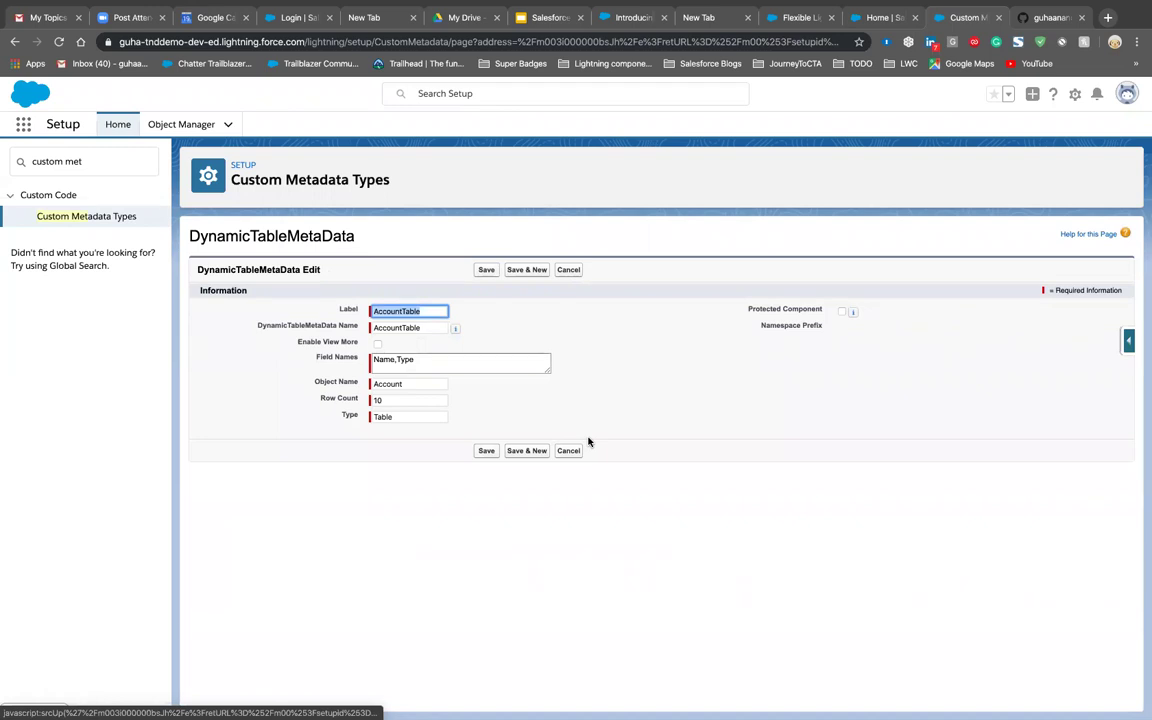
pyautogui.click(418, 310)
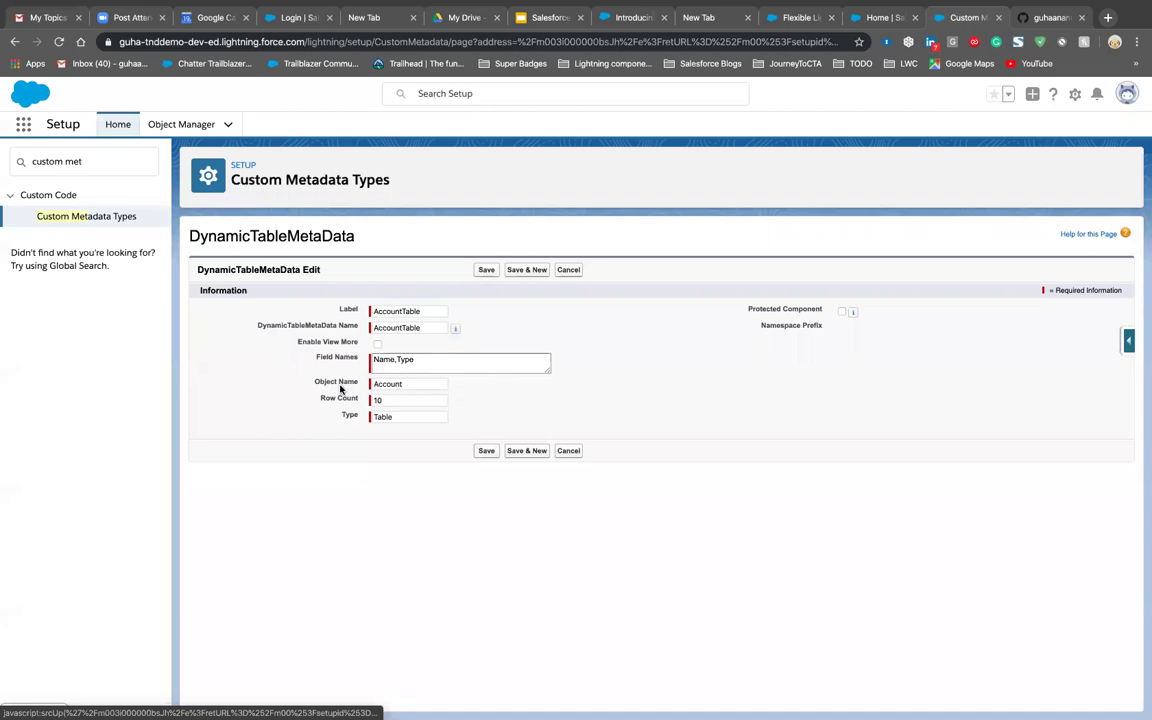
pyautogui.doubleClick(396, 417)
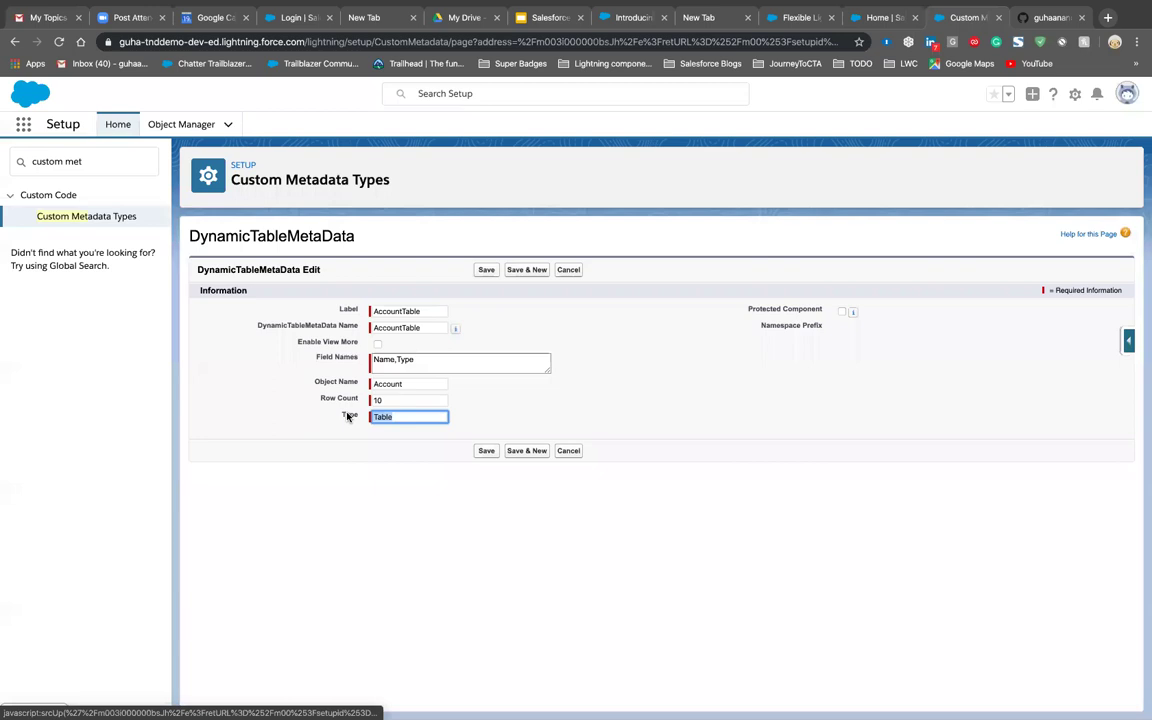
pyautogui.click(498, 420)
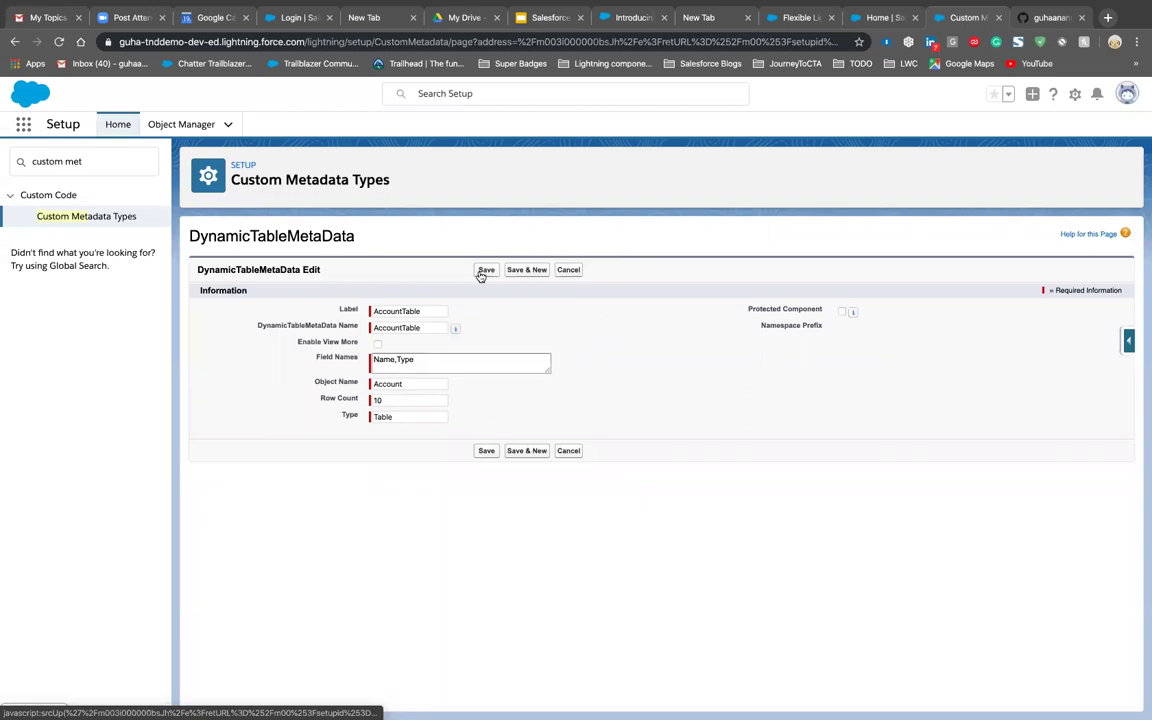
pyautogui.click(568, 269)
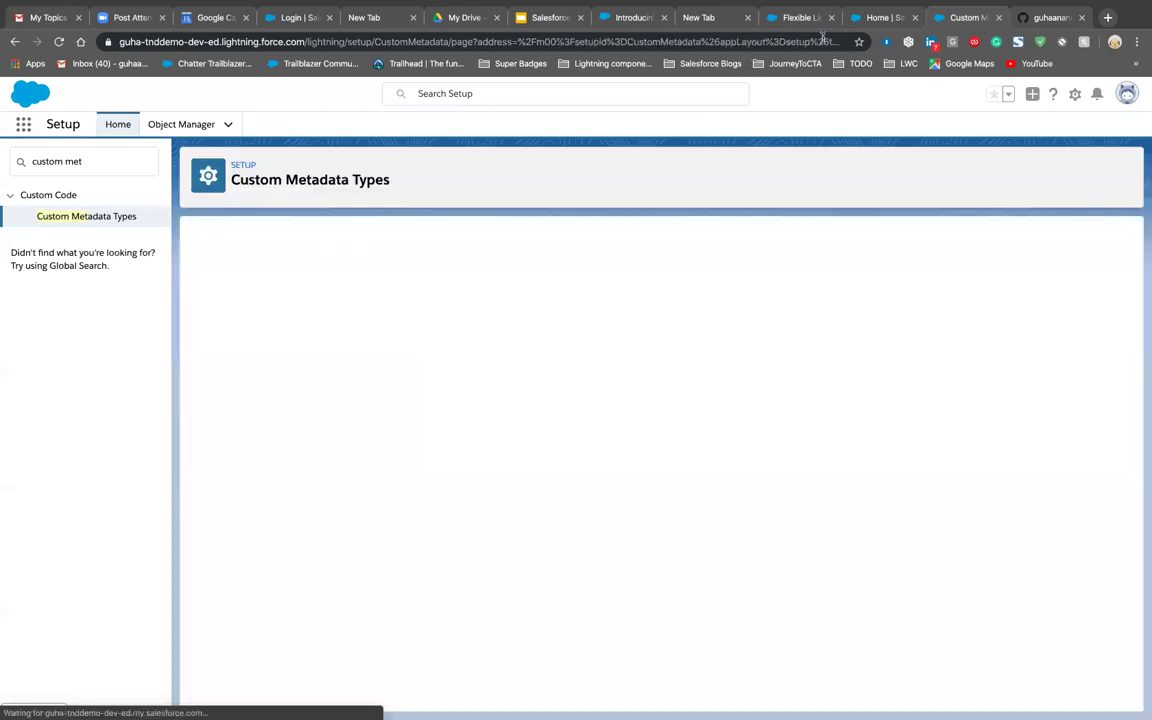
# Switch to the Flexible Lightning Component Demo page in Lightning App Builder and add the FlexibleTableDemo component to the main region below the header
pyautogui.click(799, 19)
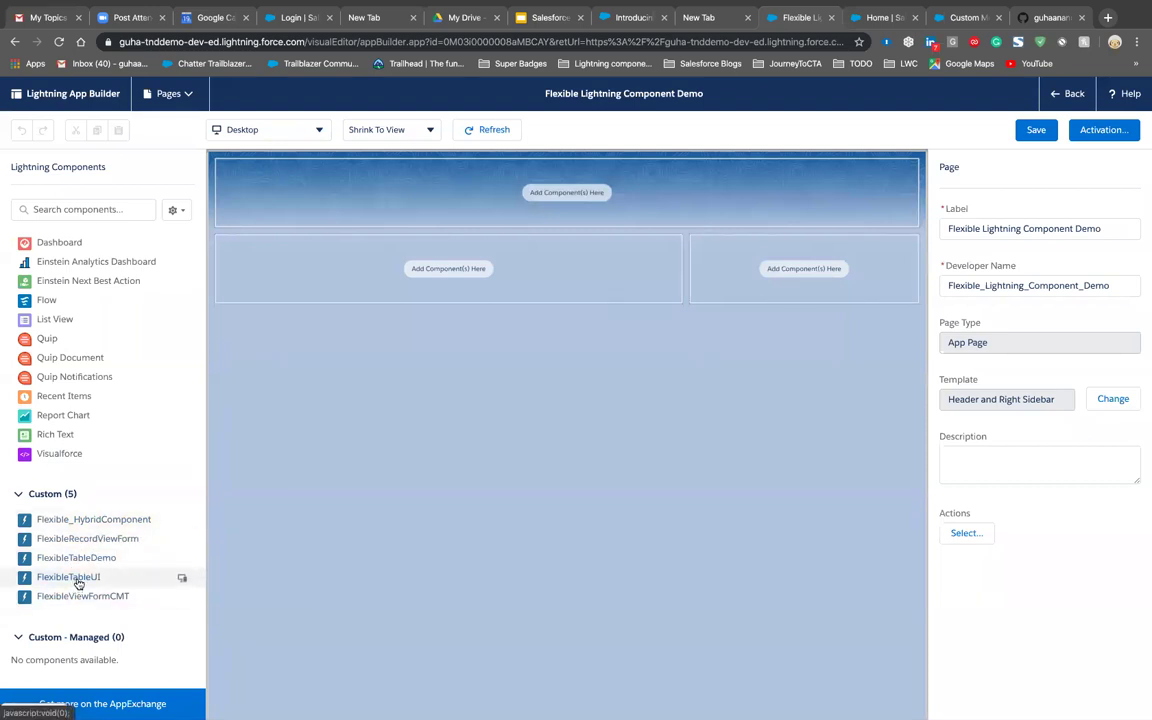
pyautogui.moveTo(95, 561); pyautogui.dragTo(455, 266)
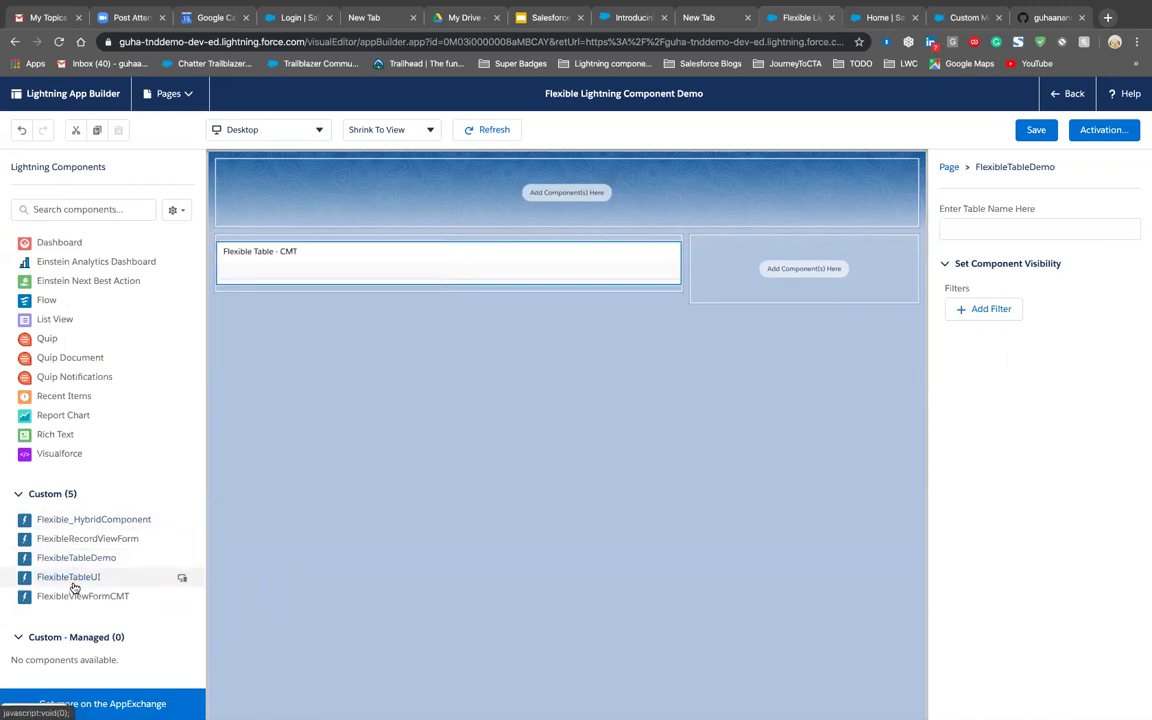
pyautogui.click(1033, 229)
pyautogui.click(1031, 404)
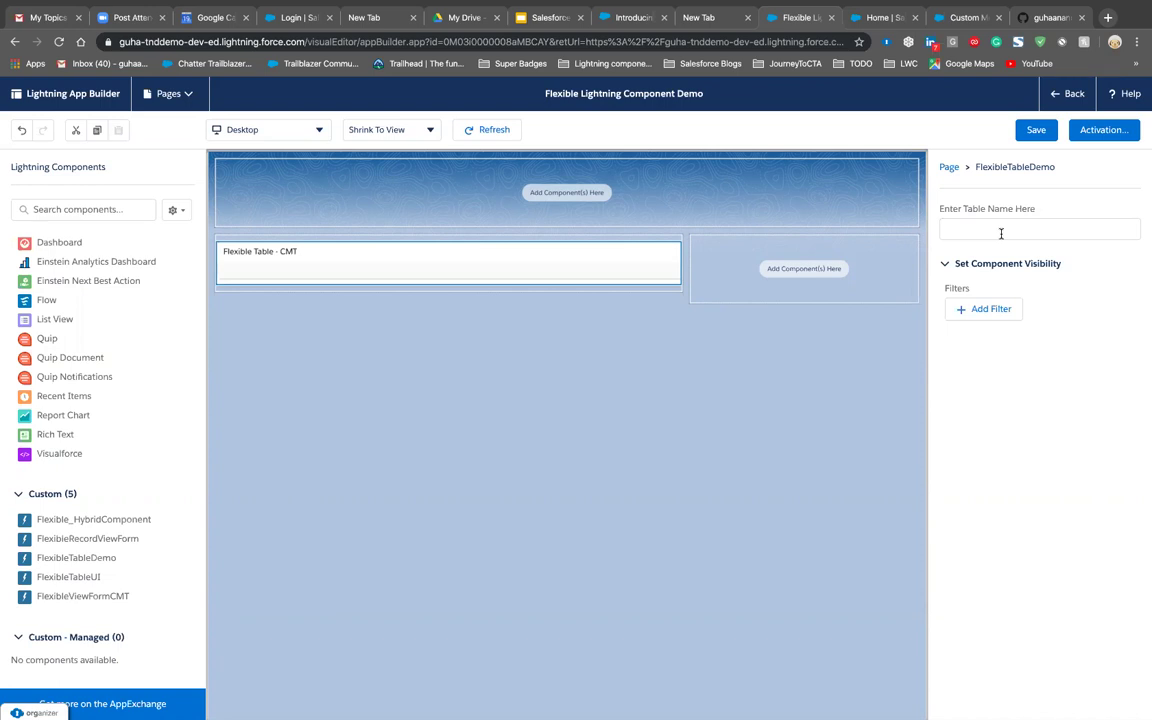
# Switch to the Google Slides presentation and show slide 9, "Lightning Components with Custom Metadata"
pyautogui.click(546, 22)
pyautogui.click(86, 524)
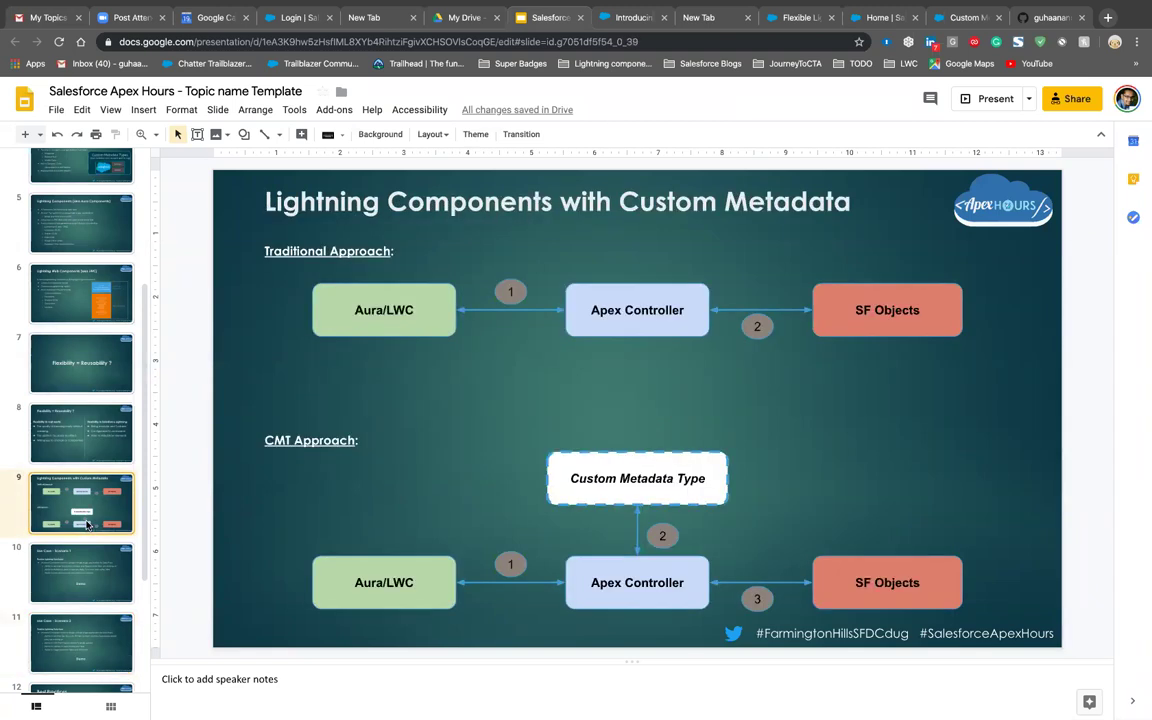
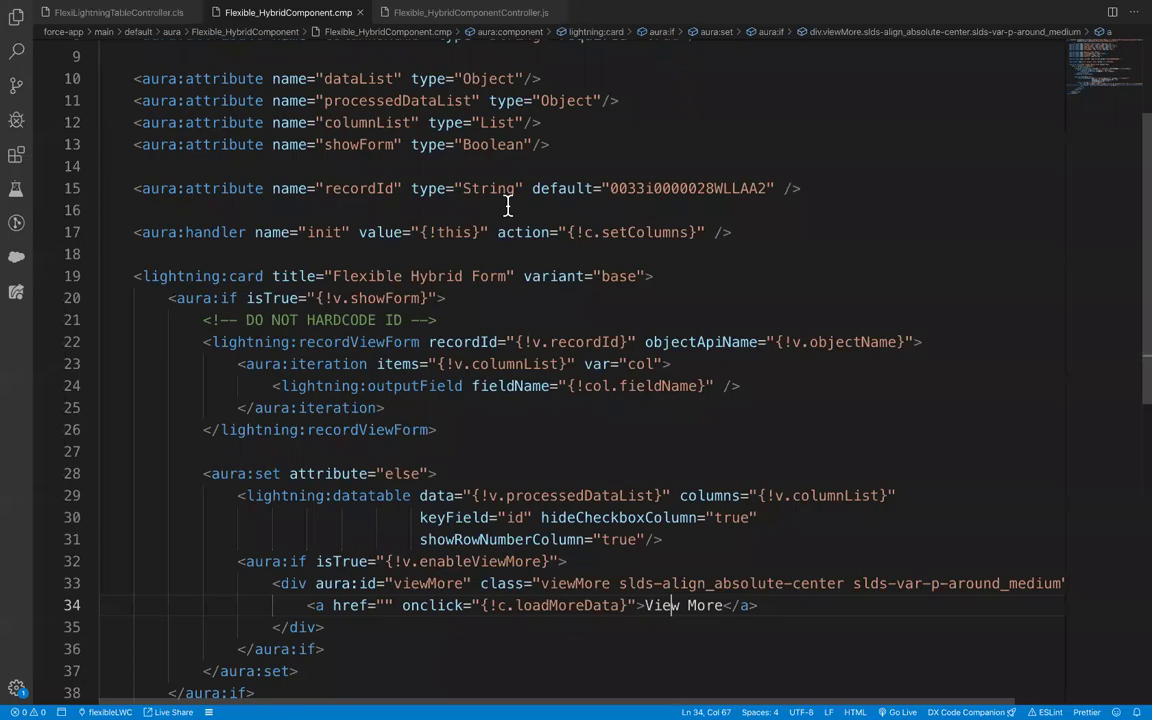
# Return to Salesforce Setup in the browser and open the AccountTable record of the DynamicTableMetaData type
pyautogui.press('super+Tab')
pyautogui.press('Escape')
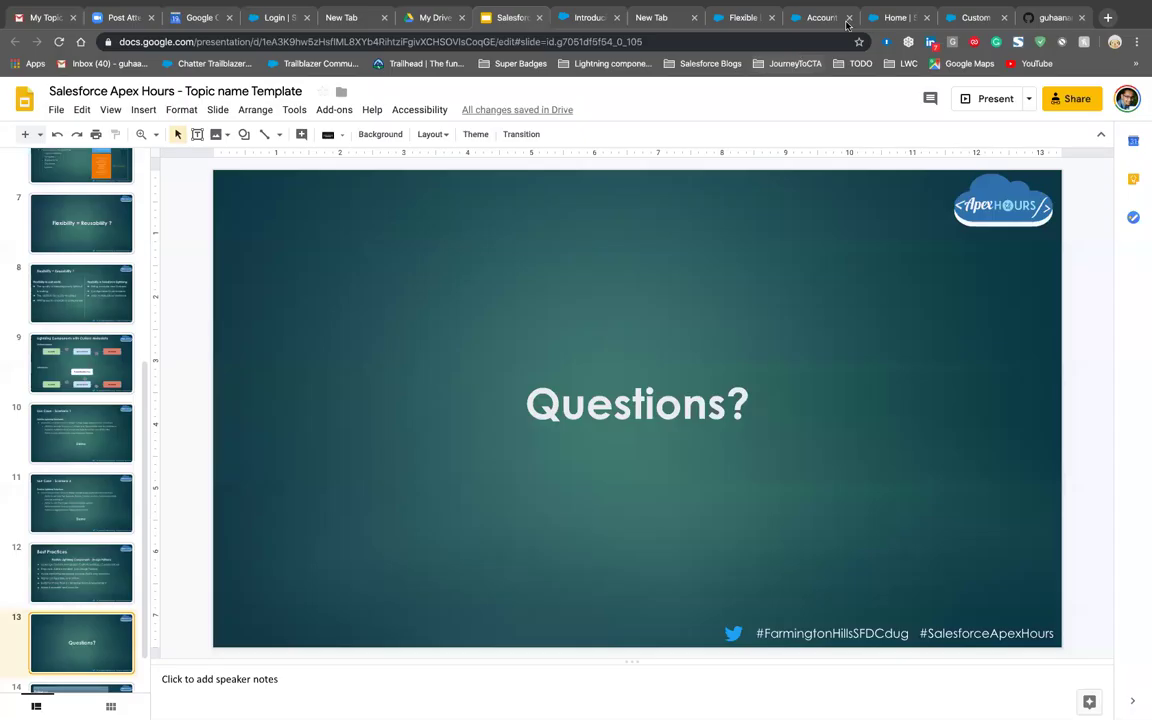
pyautogui.click(975, 17)
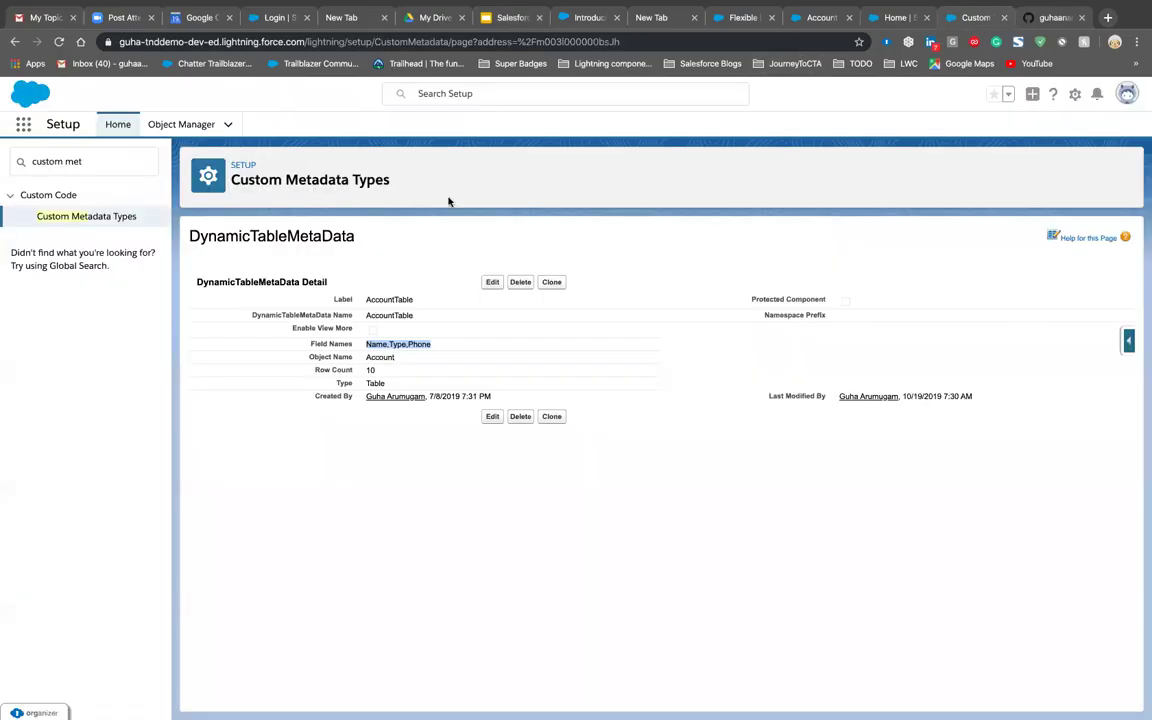
pyautogui.click(112, 218)
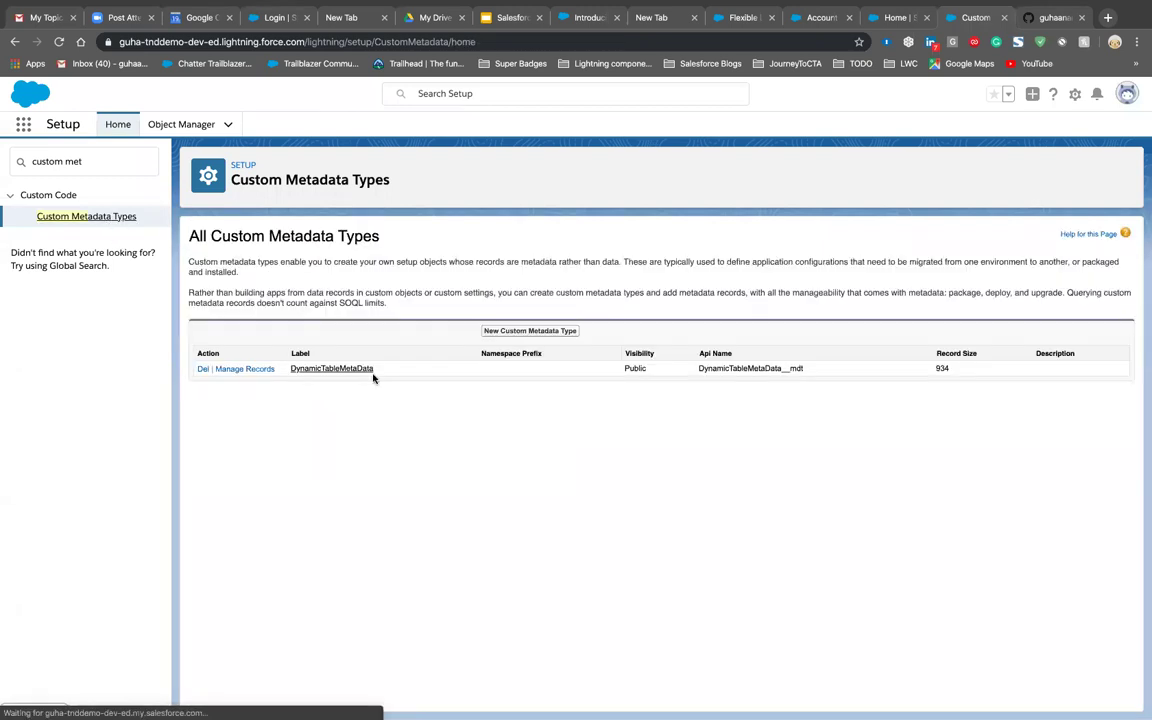
pyautogui.click(318, 369)
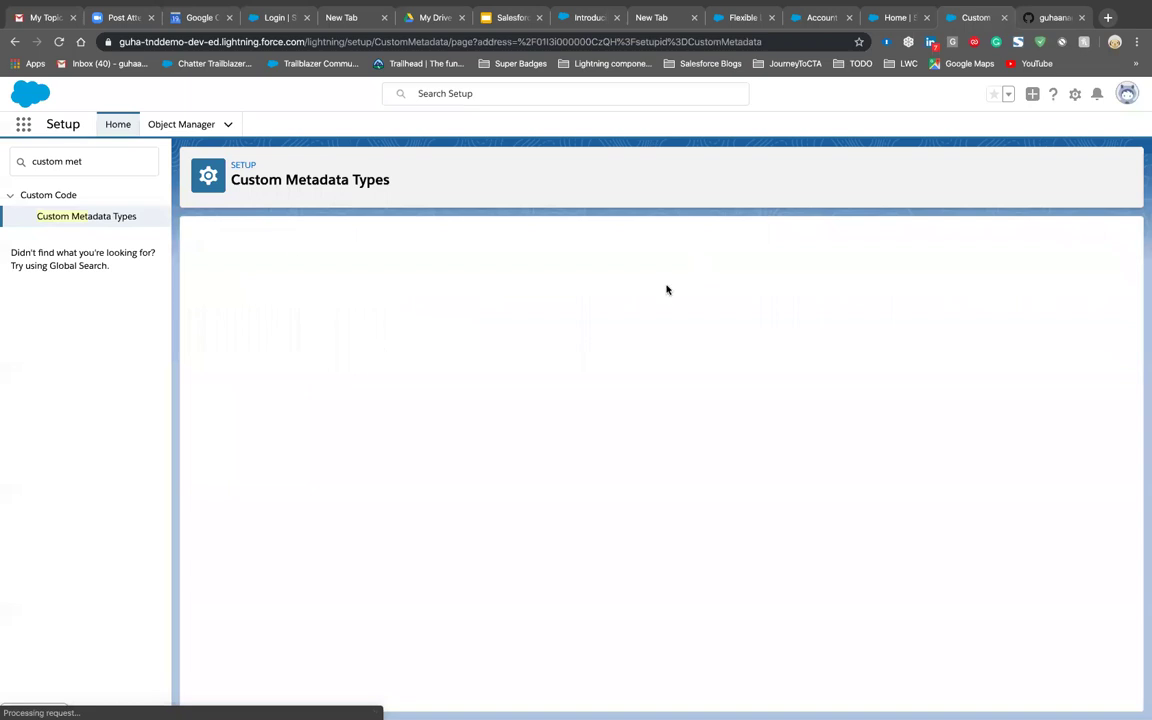
pyautogui.click(617, 287)
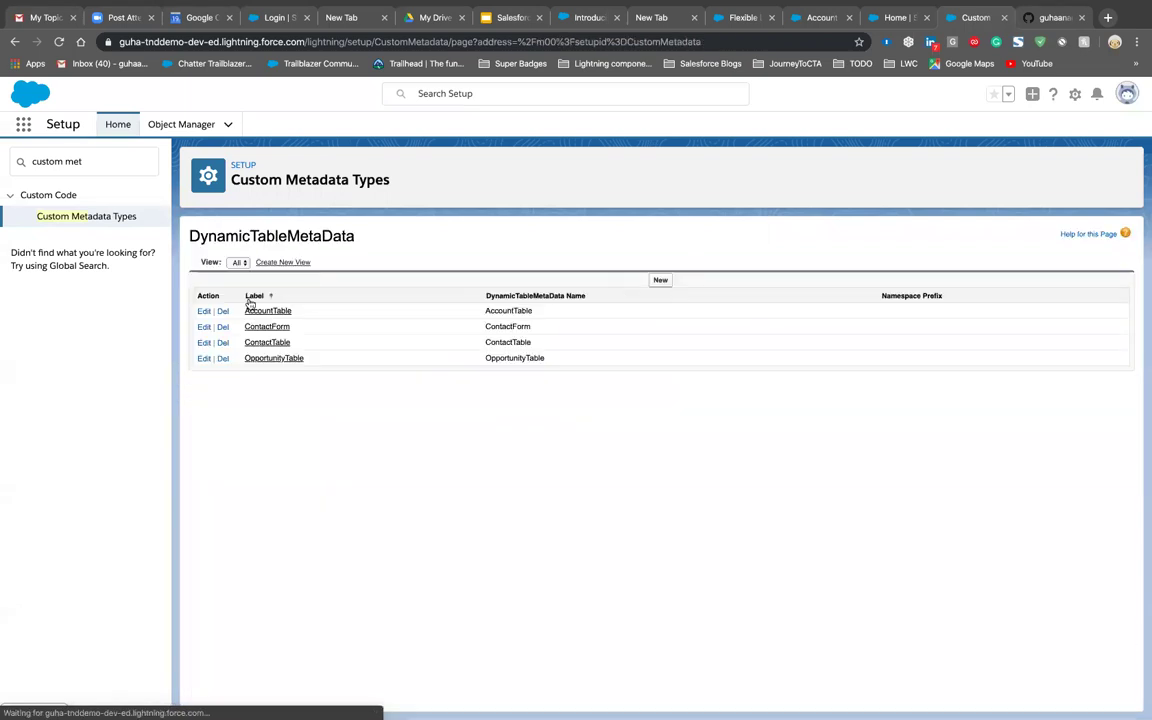
pyautogui.click(268, 311)
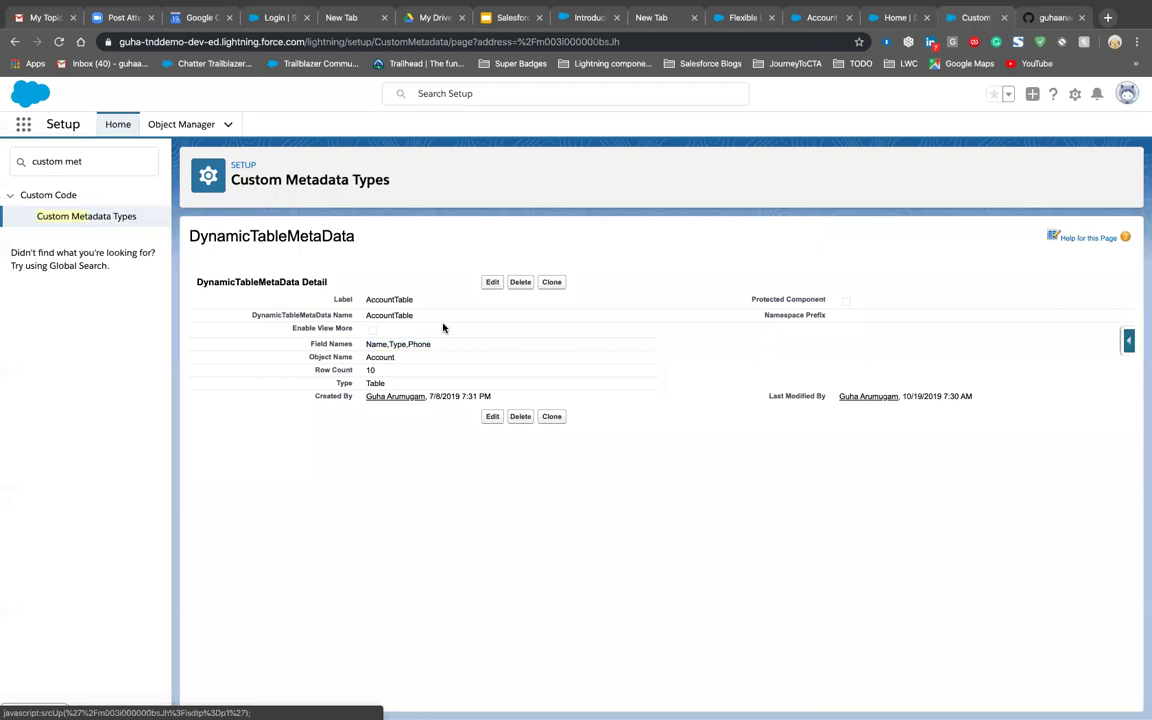
# Edit the AccountTable record and change its label to "Related Account Table"
pyautogui.doubleClick(368, 299)
pyautogui.click(492, 282)
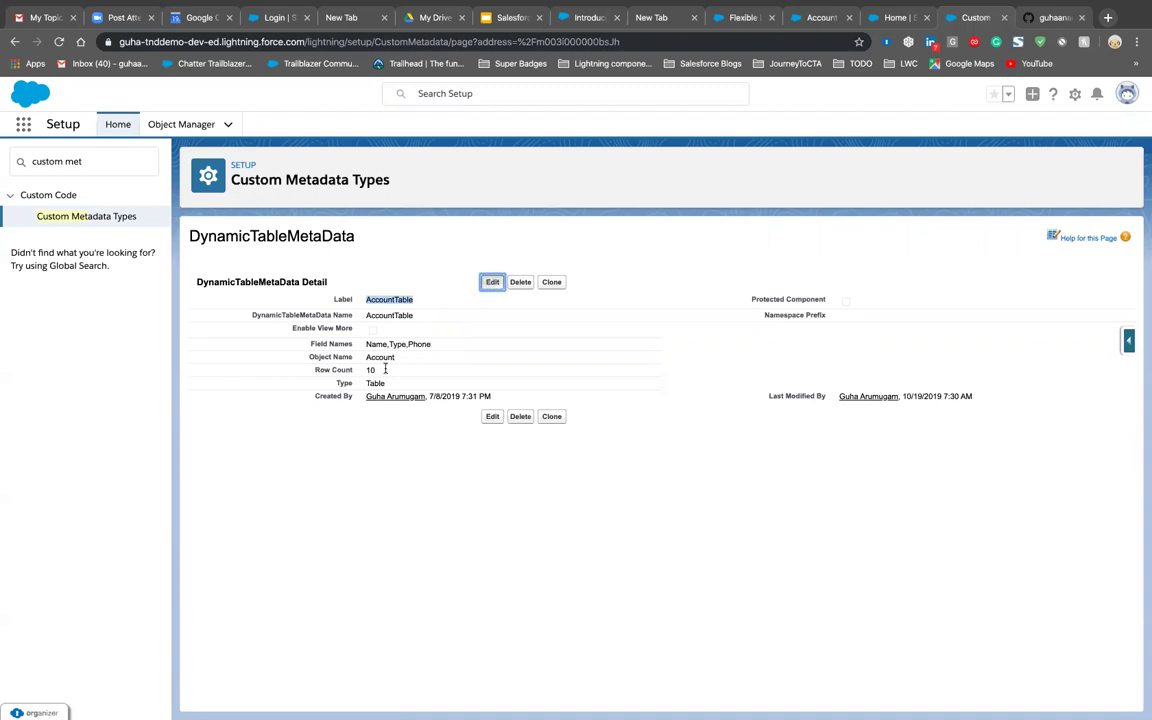
pyautogui.click(397, 311)
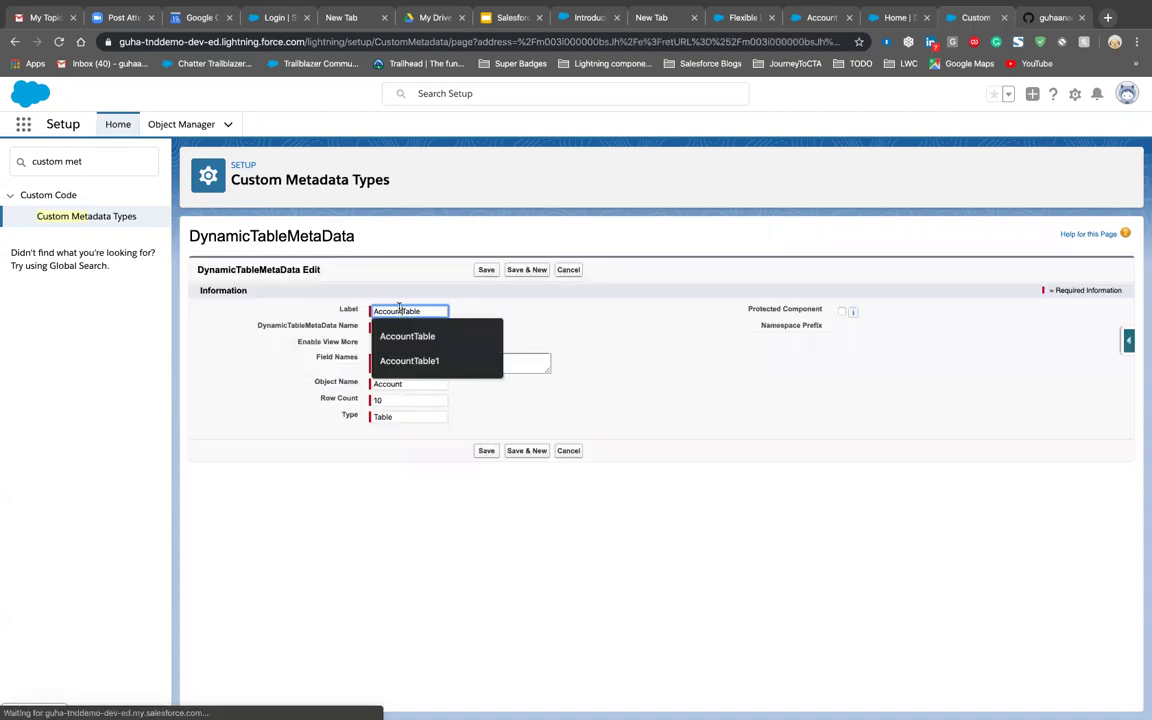
pyautogui.click(403, 311)
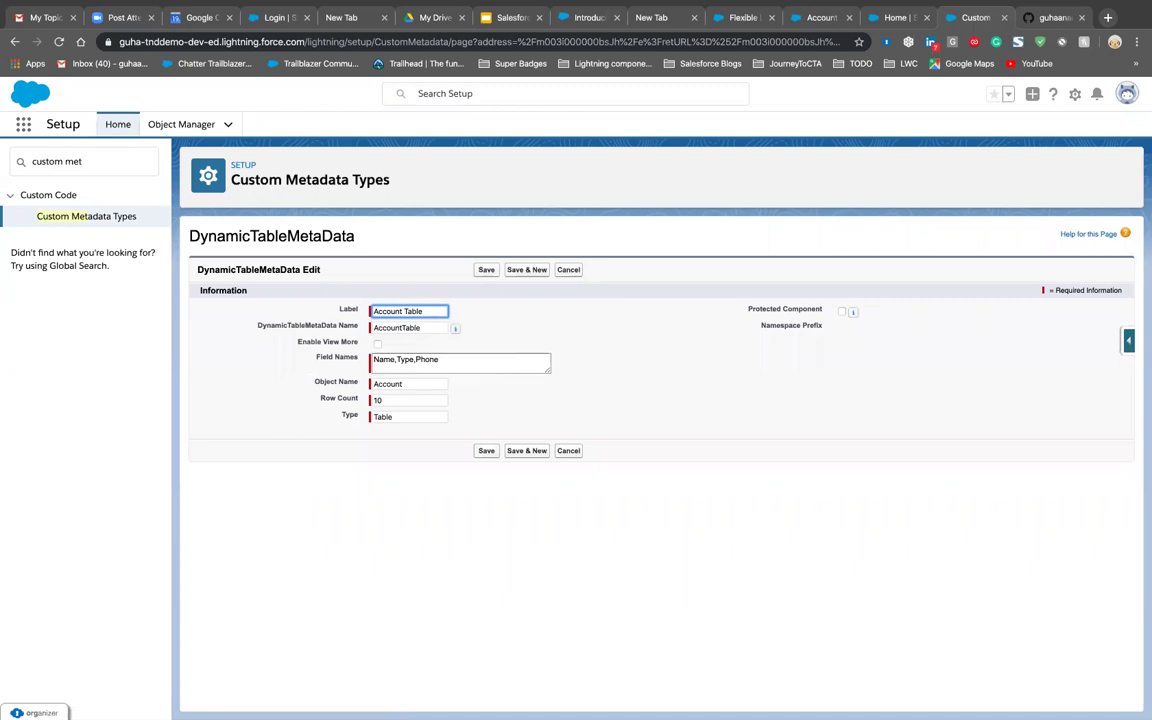
pyautogui.click(372, 311)
pyautogui.write('Related')
# Switch to Visual Studio Code and examine the hard-coded lightning:card title "Flexible Hybrid Form" and the attributes in Flexible_HybridComponent.cmp
pyautogui.hotkey('ctrl', 'Right')
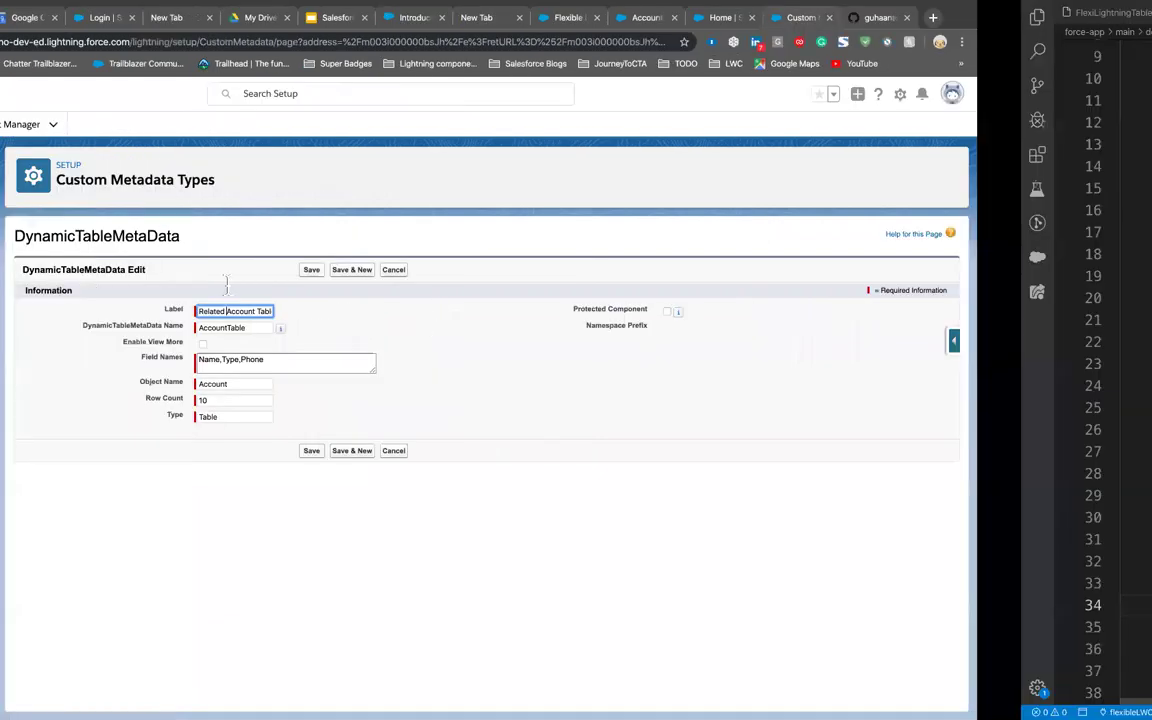
pyautogui.scroll(1, 228, 285)
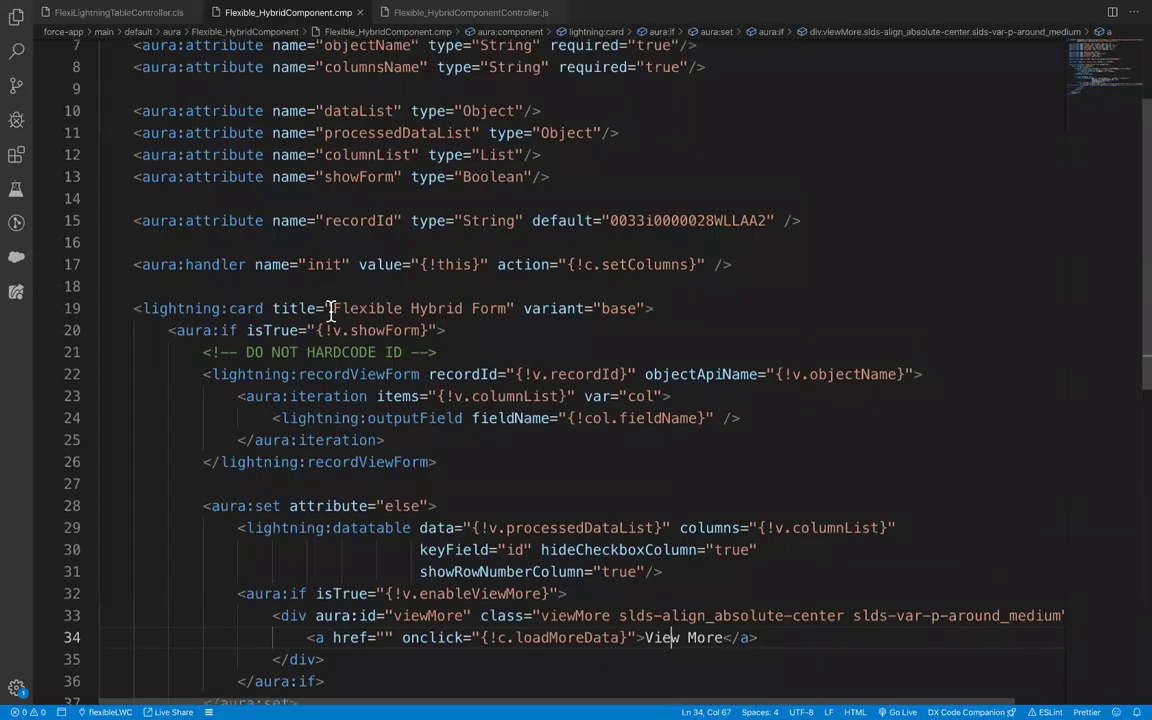
pyautogui.doubleClick(175, 308)
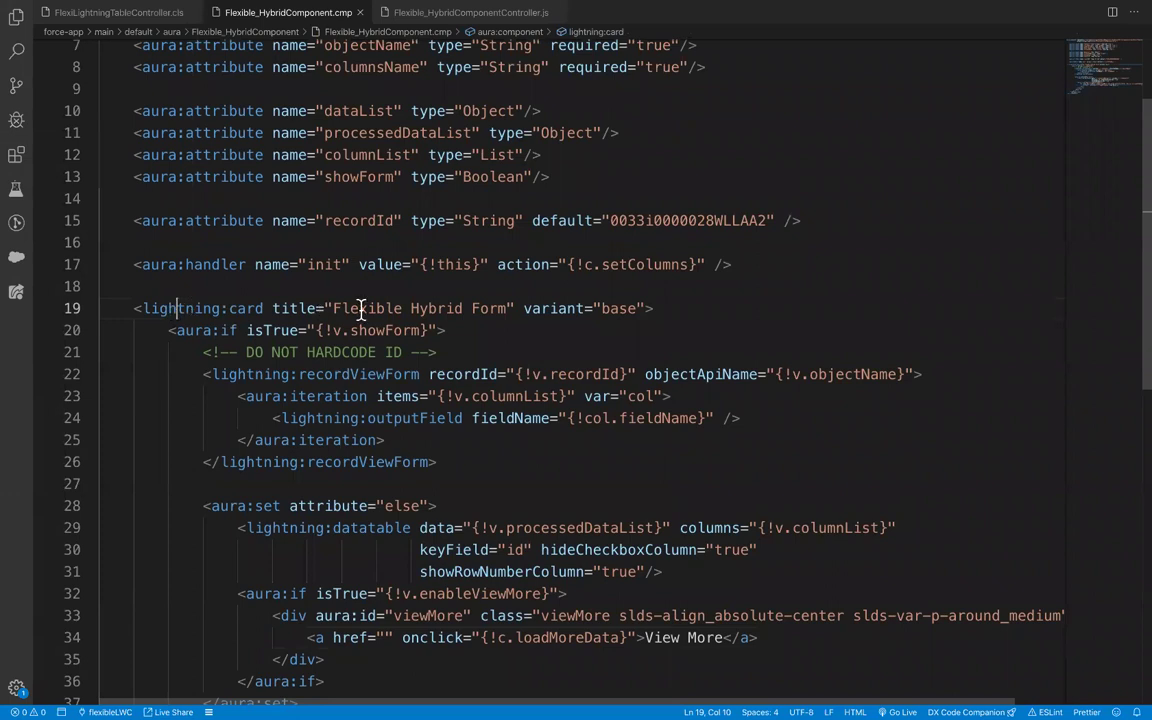
pyautogui.moveTo(334, 308); pyautogui.dragTo(342, 308)
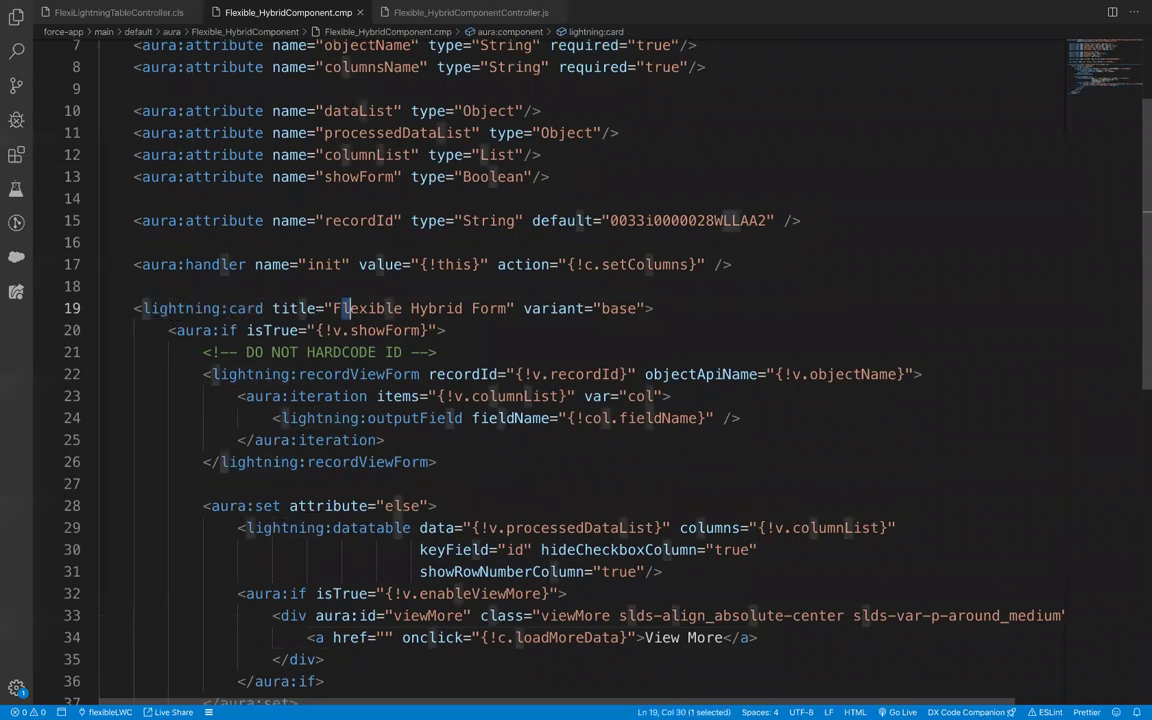
pyautogui.moveTo(342, 308); pyautogui.dragTo(508, 308)
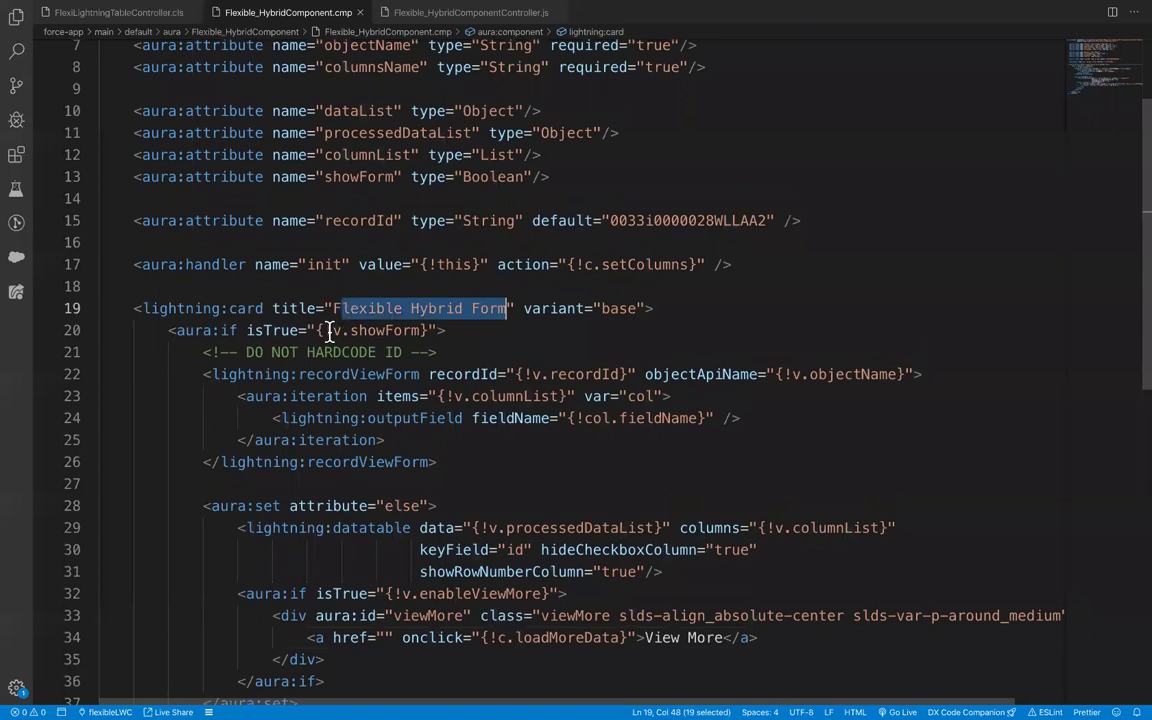
pyautogui.scroll(1, 329, 332)
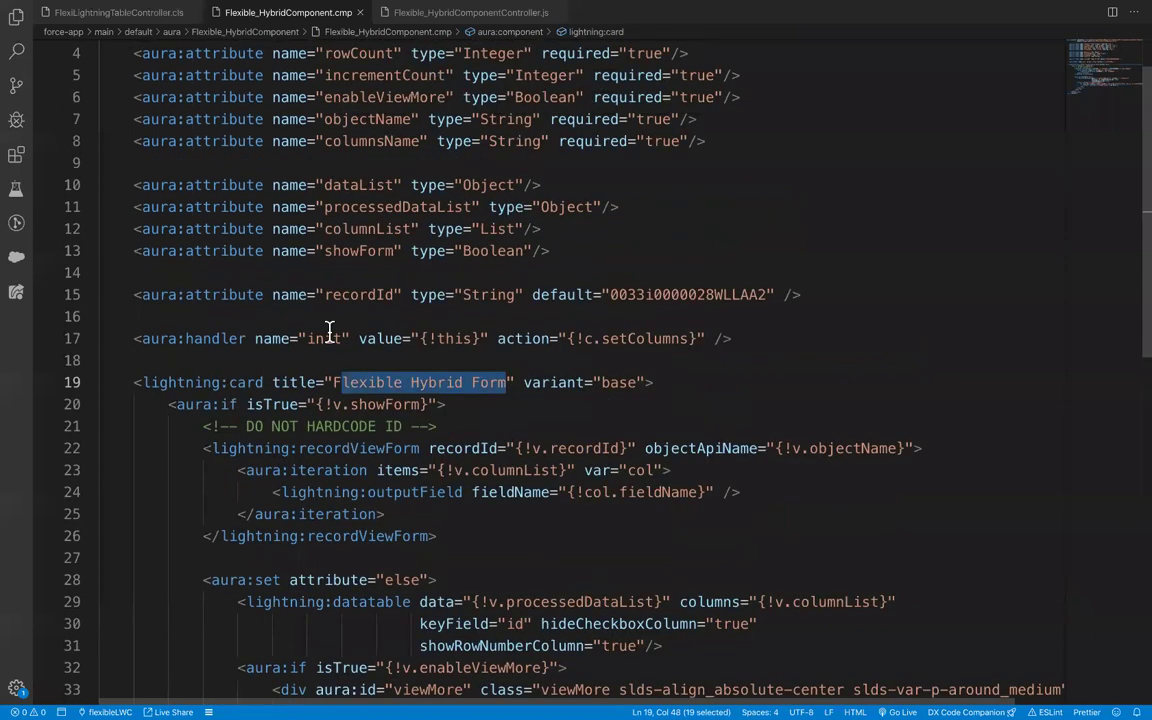
pyautogui.scroll(-1, 329, 332)
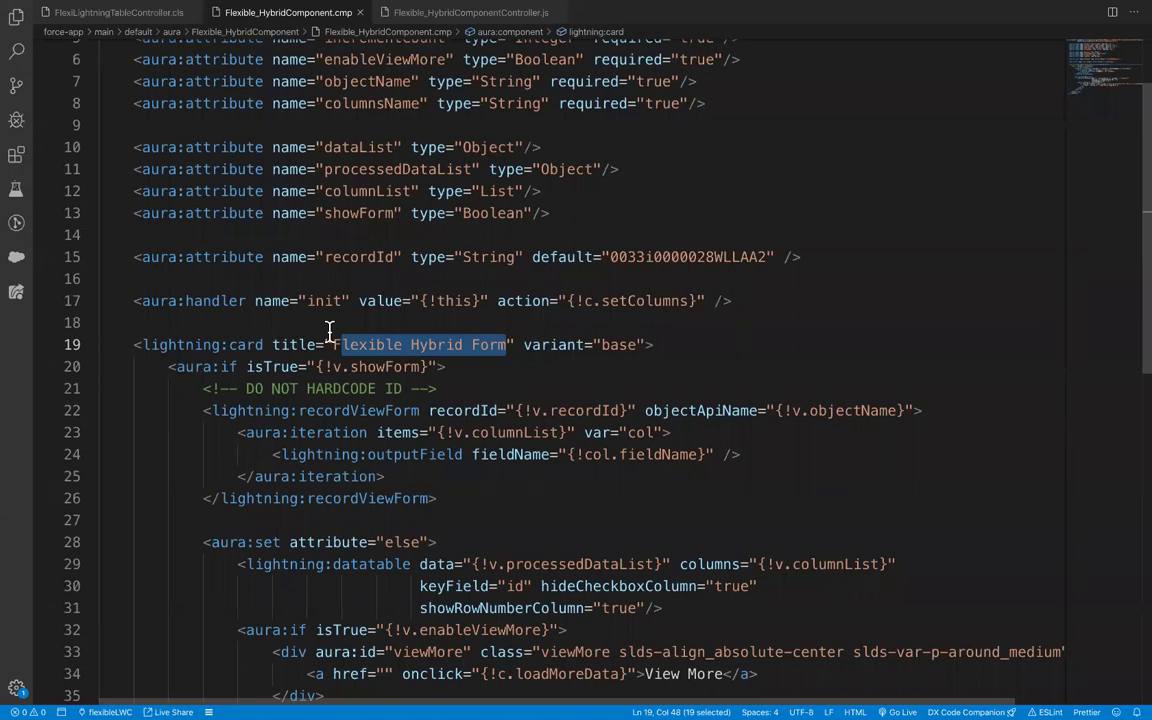
# Return to the AccountTable record's edit form in Salesforce Setup and review its Field Names and Object Name values
pyautogui.hotkey('ctrl', 'Left')
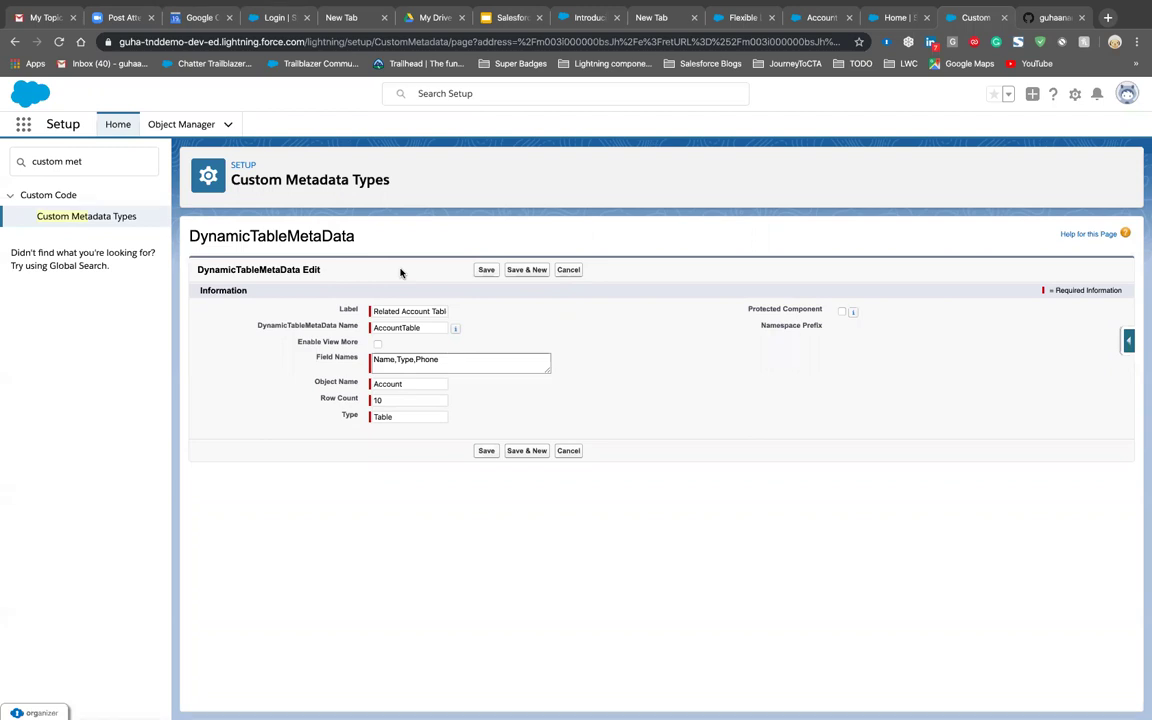
pyautogui.tripleClick(459, 365)
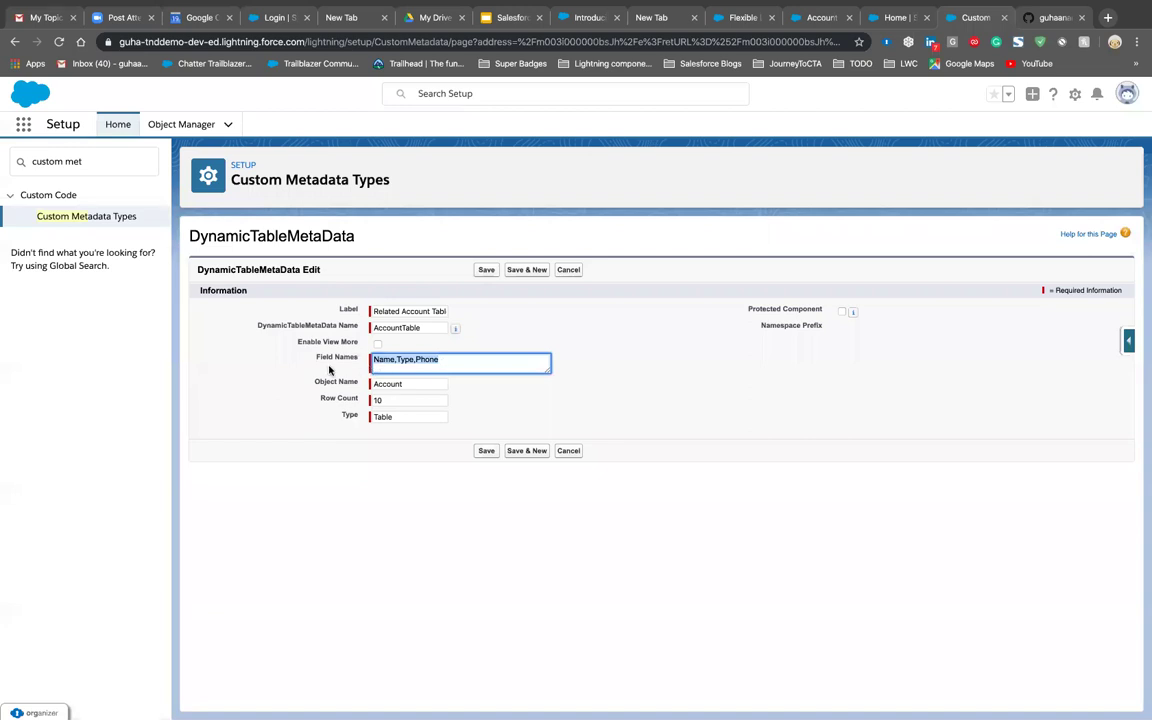
pyautogui.doubleClick(381, 363)
pyautogui.hotkey('ctrl', 'a')
pyautogui.click(537, 341)
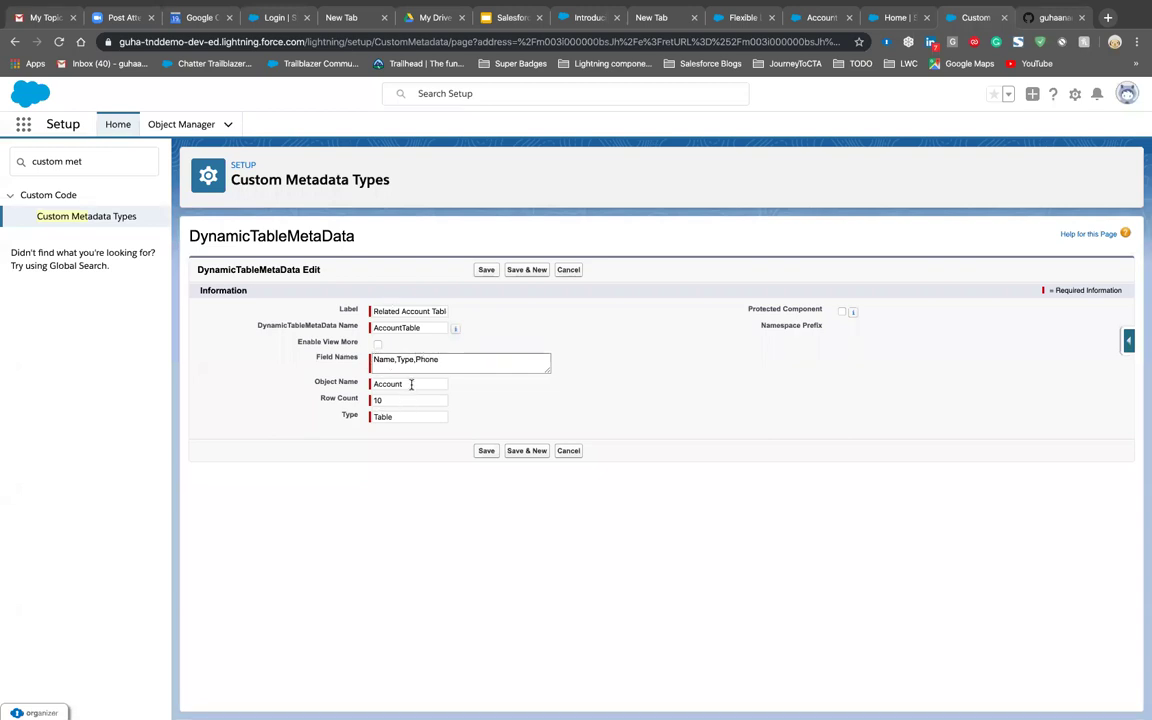
pyautogui.doubleClick(374, 385)
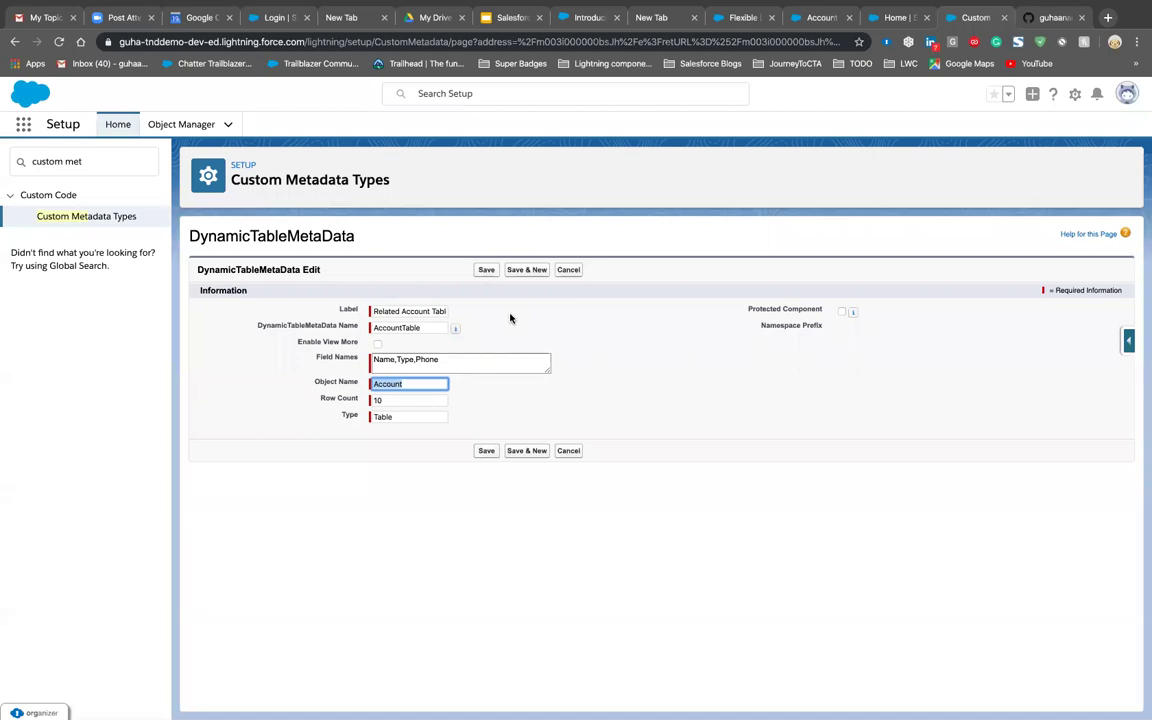
pyautogui.click(456, 364)
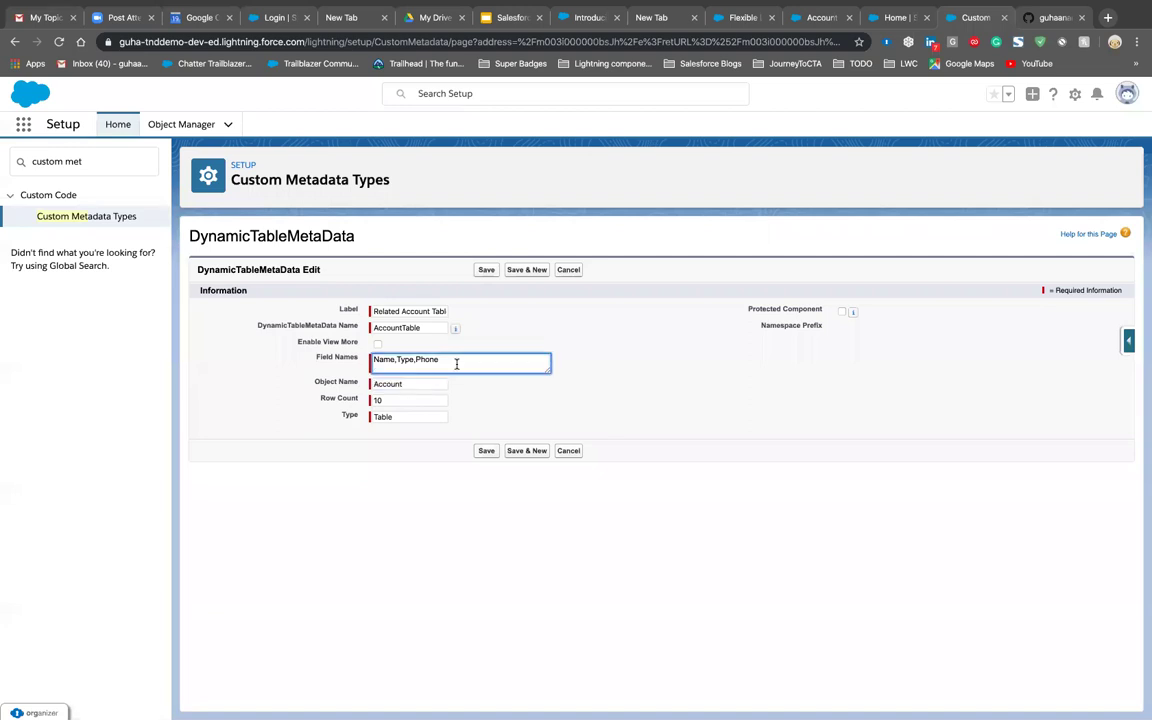